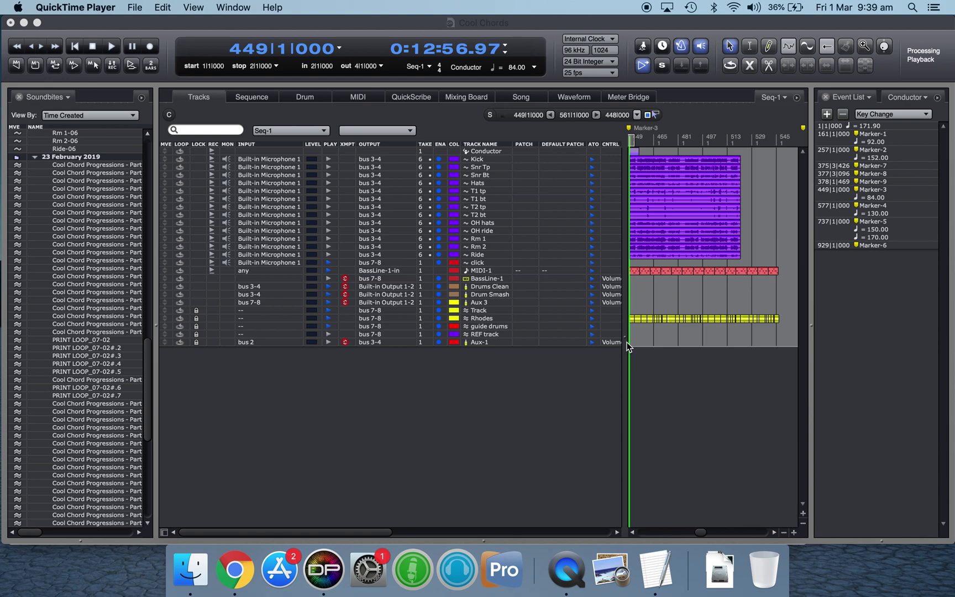
- Bring Digital Performer forward, widen the timeline area, and play Cool Chords from bar 449
{"action": "left_click", "coordinate": [594, 346]}
{"action": "left_click_drag", "start_coordinate": [625, 342], "coordinate": [530, 341]}
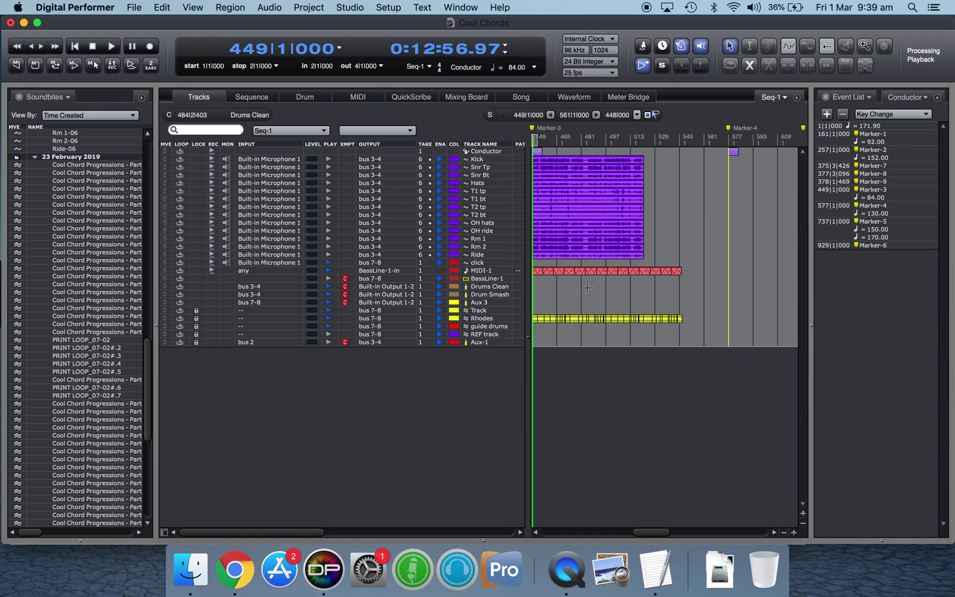
{"action": "key", "text": "space"}
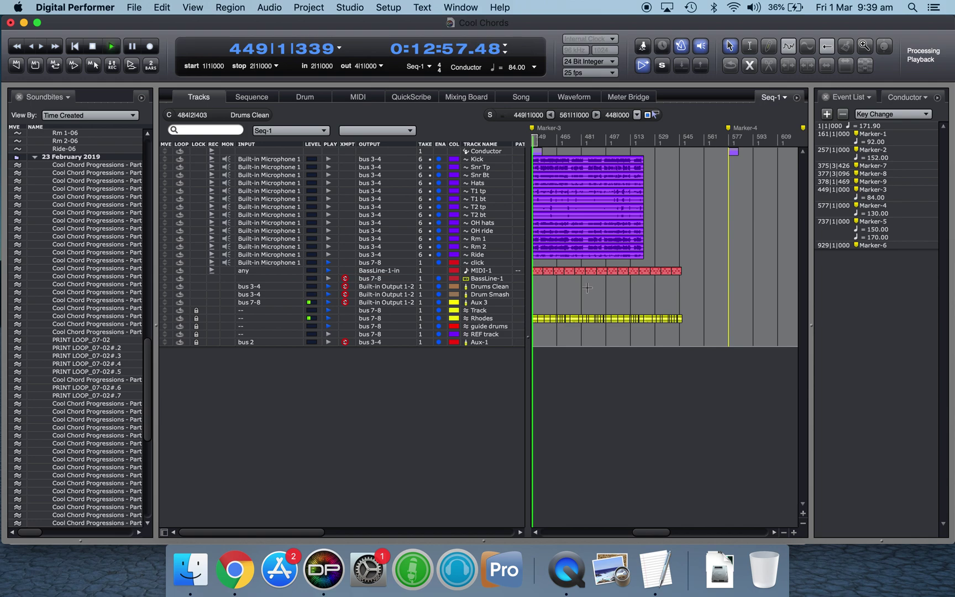
- Raise the volume, stop playback at bar 449, and toggle the Soundbites list off and on
{"action": "key", "text": "XF86AudioRaiseVolume"}
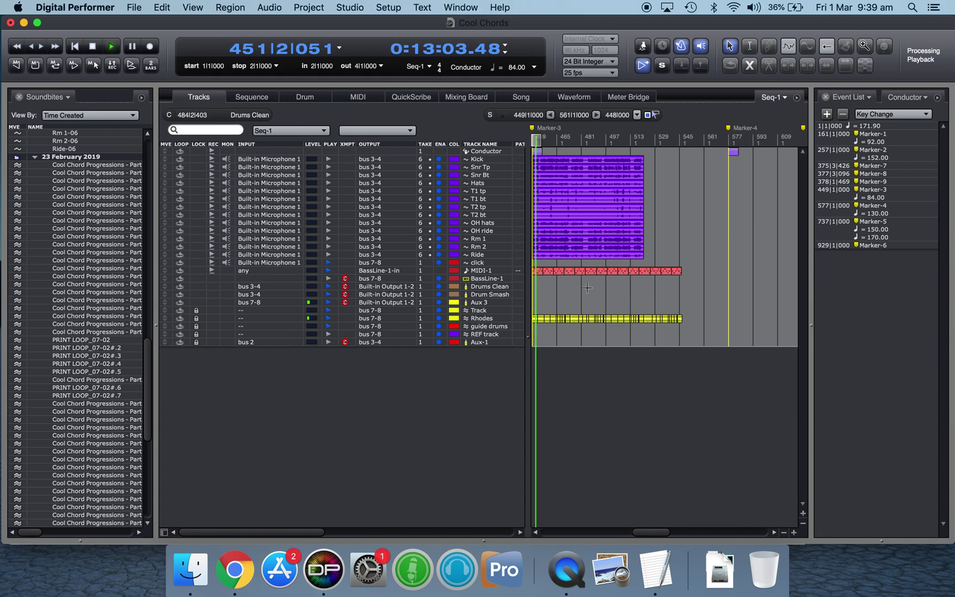
{"action": "key", "text": "space"}
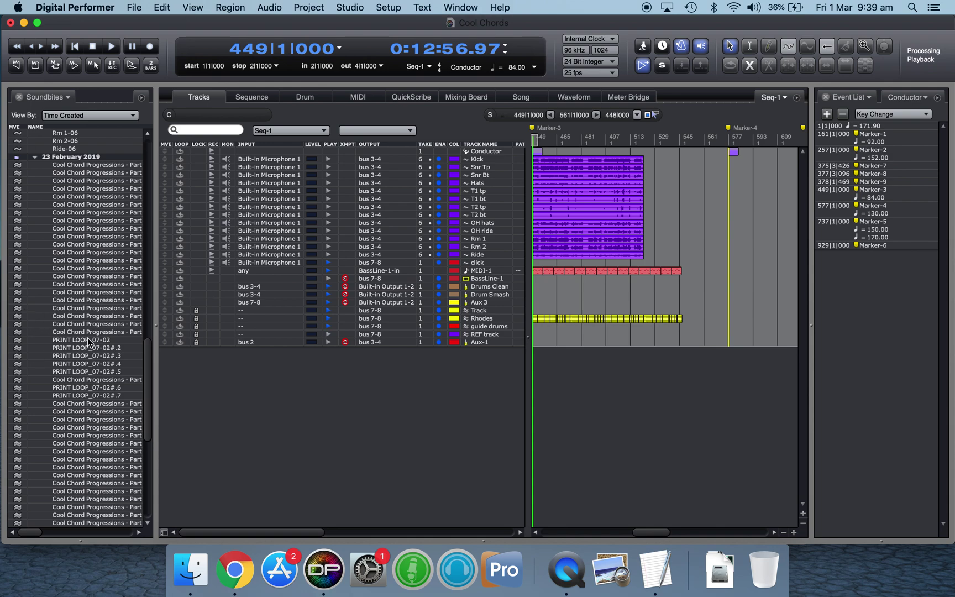
{"action": "left_click", "coordinate": [21, 97]}
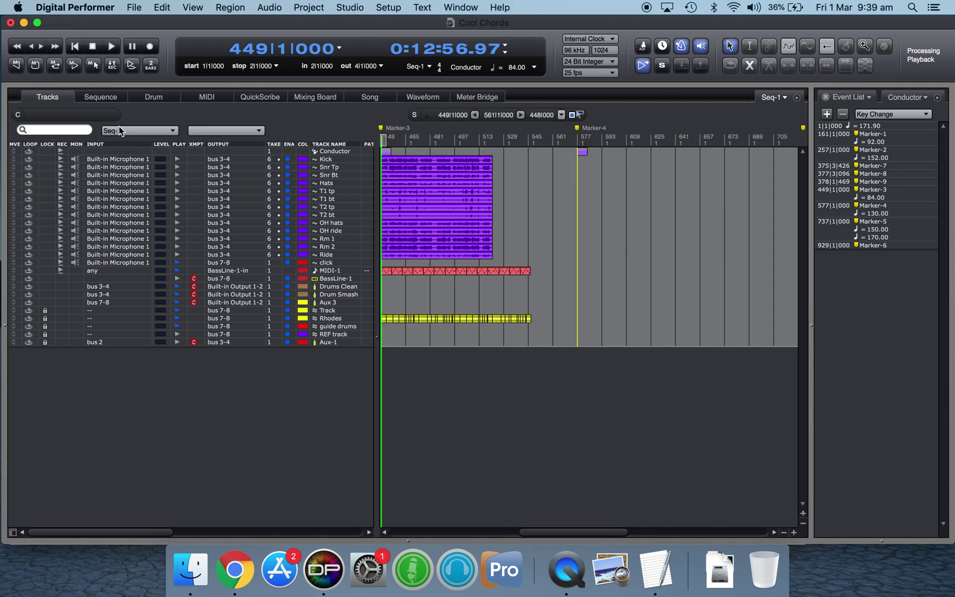
{"action": "key", "text": "shift+b"}
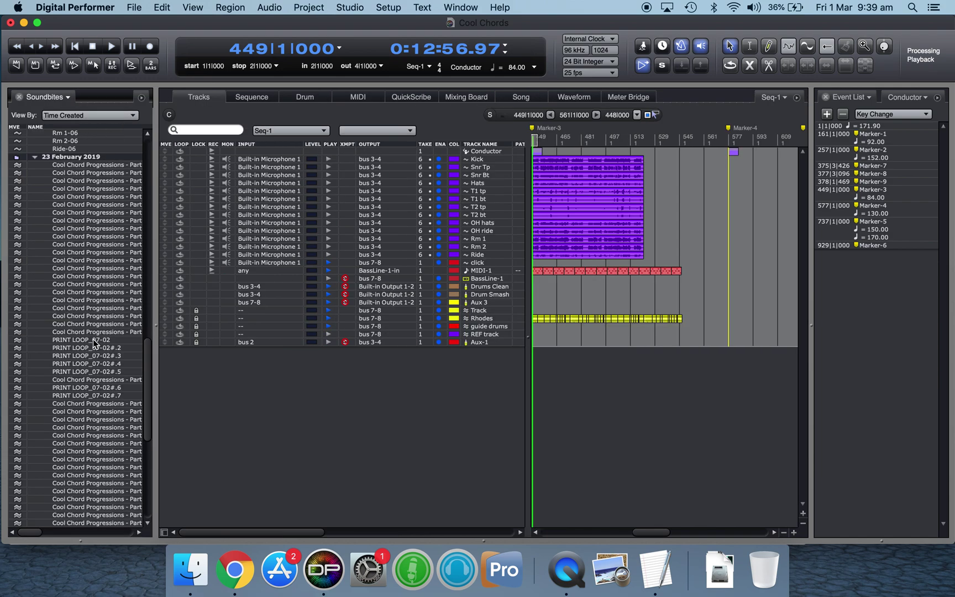
- Select and deselect the PRINT LOOP_07-02 soundbite in the Soundbites list
{"action": "left_click", "coordinate": [92, 339]}
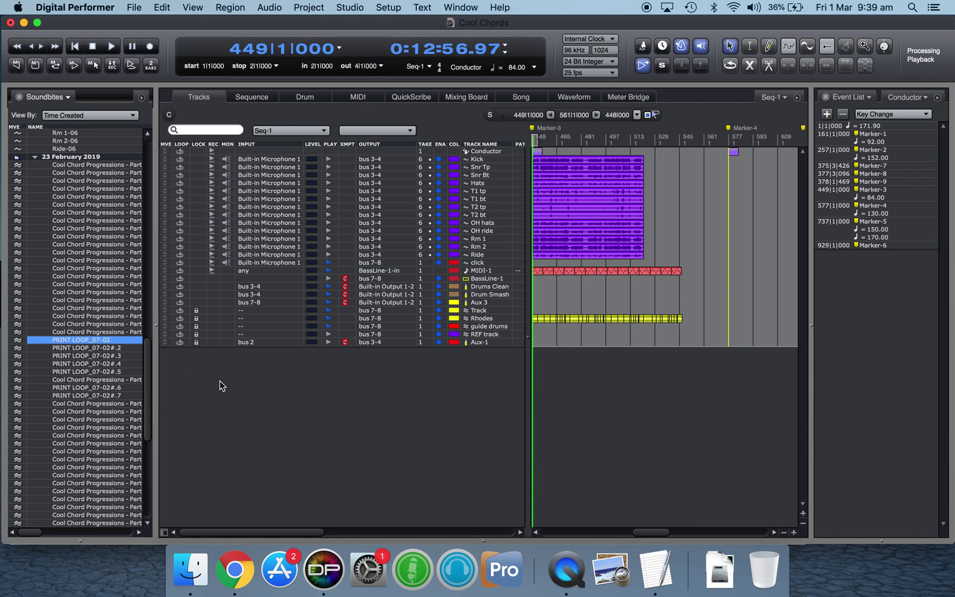
{"action": "left_click", "coordinate": [223, 382]}
{"action": "left_click", "coordinate": [94, 341]}
{"action": "left_click", "coordinate": [223, 379]}
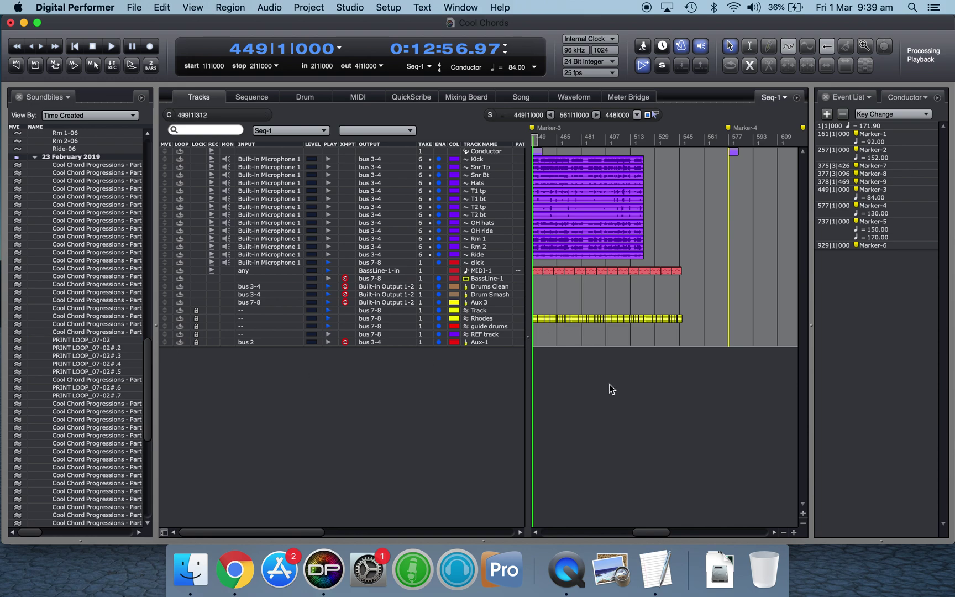
- Zoom in around bar 449, then jump to Marker-4 at bar 577
{"action": "scroll", "coordinate": [610, 386], "scroll_direction": "left", "scroll_amount": 3}
{"action": "key", "text": "super+bracketright"}
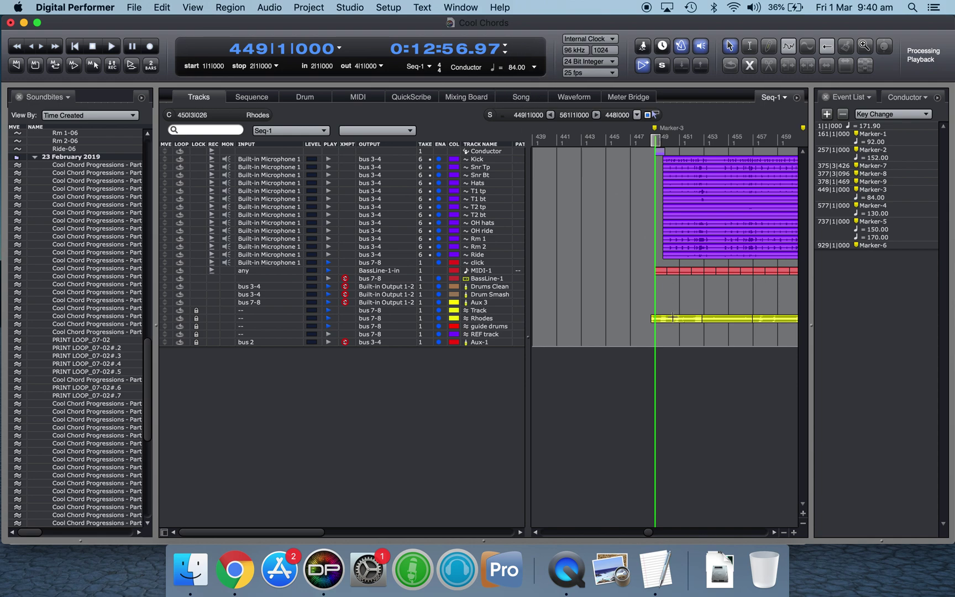
{"action": "key", "text": "ctrl+Right"}
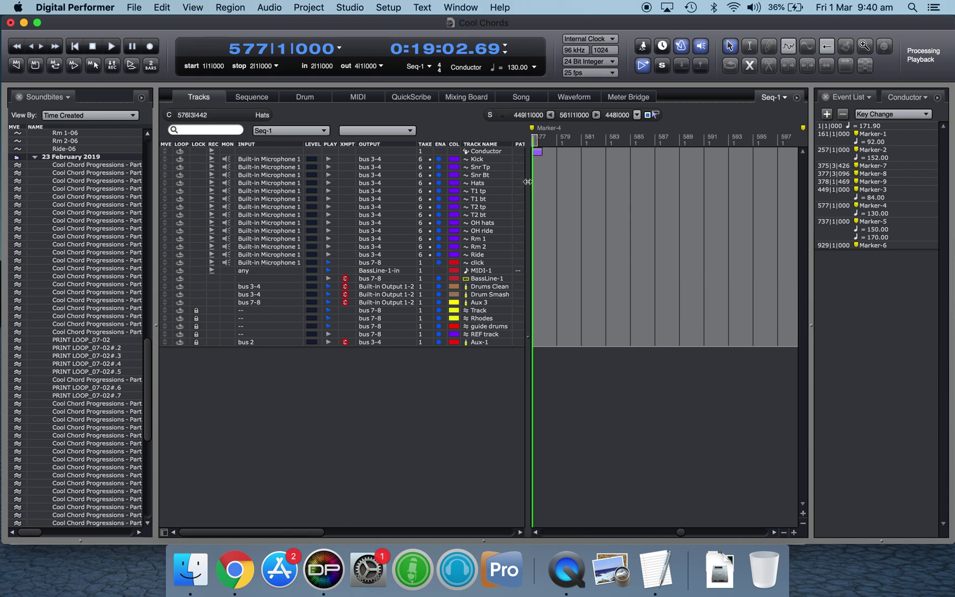
- Place PRINT LOOP_07-02 on guide drums at bar 577, audition it, and open the Sequence editor
{"action": "left_click", "coordinate": [546, 154]}
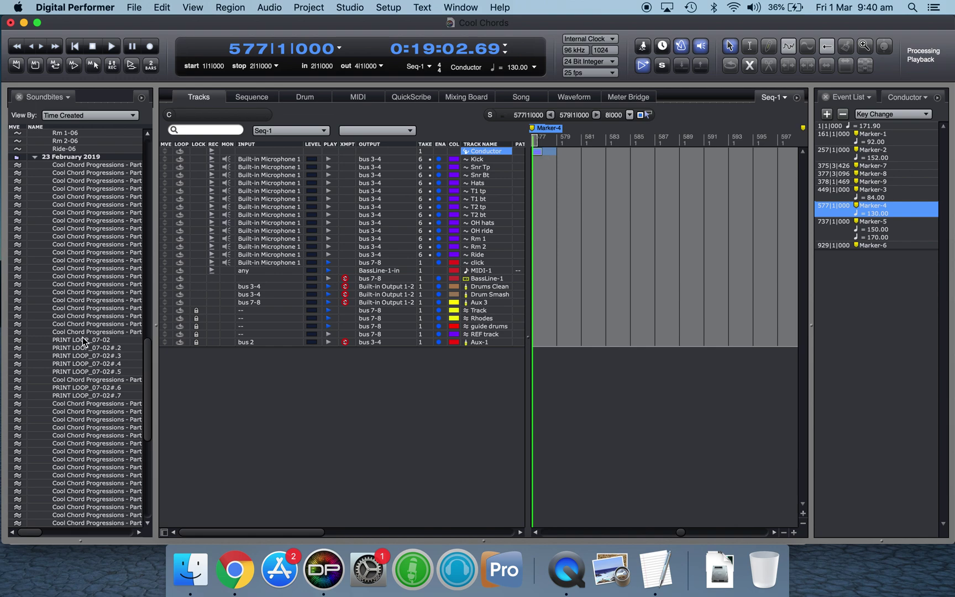
{"action": "left_click_drag", "start_coordinate": [80, 338], "coordinate": [555, 329]}
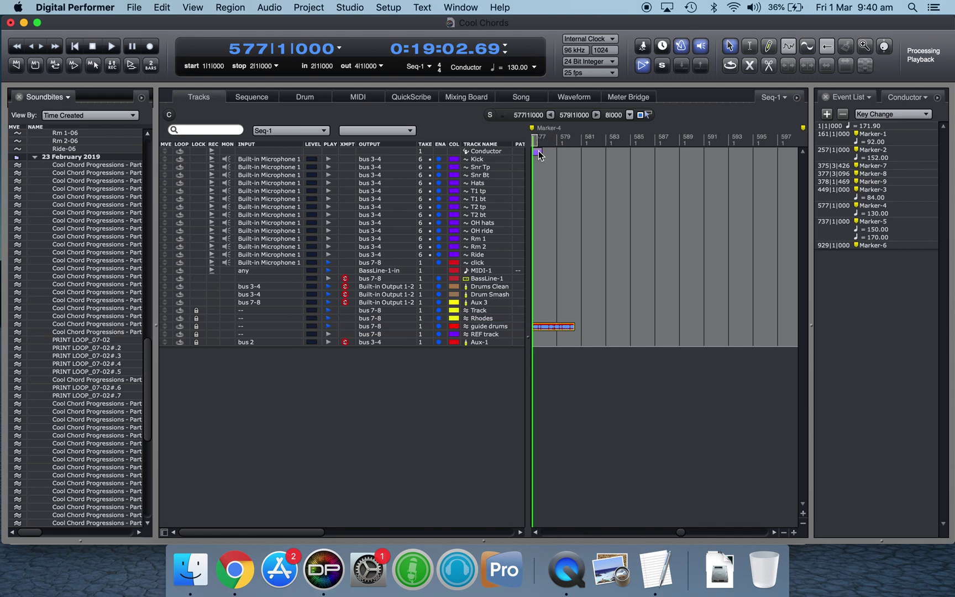
{"action": "key", "text": "space"}
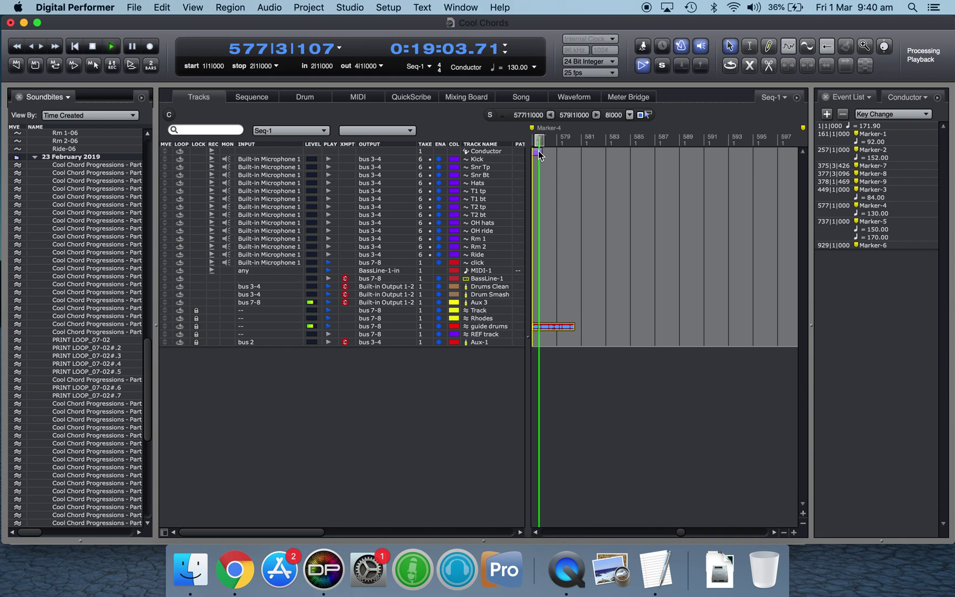
{"action": "key", "text": "space"}
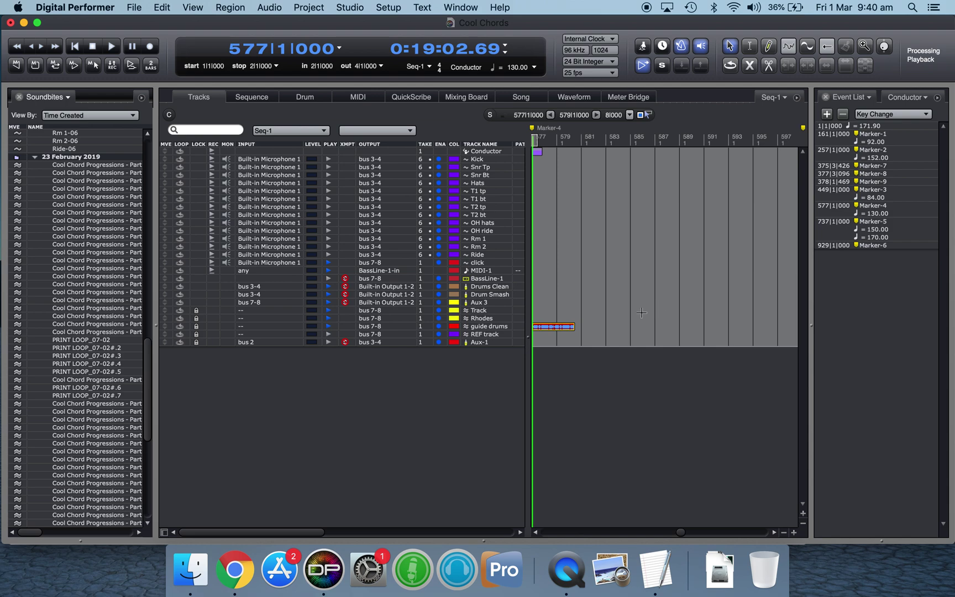
{"action": "double_click", "coordinate": [567, 326]}
- Check that PRINT LOOP_07-02's Set Soundbite Tempo reads 75.00, then cancel unchanged
{"action": "left_click", "coordinate": [409, 279]}
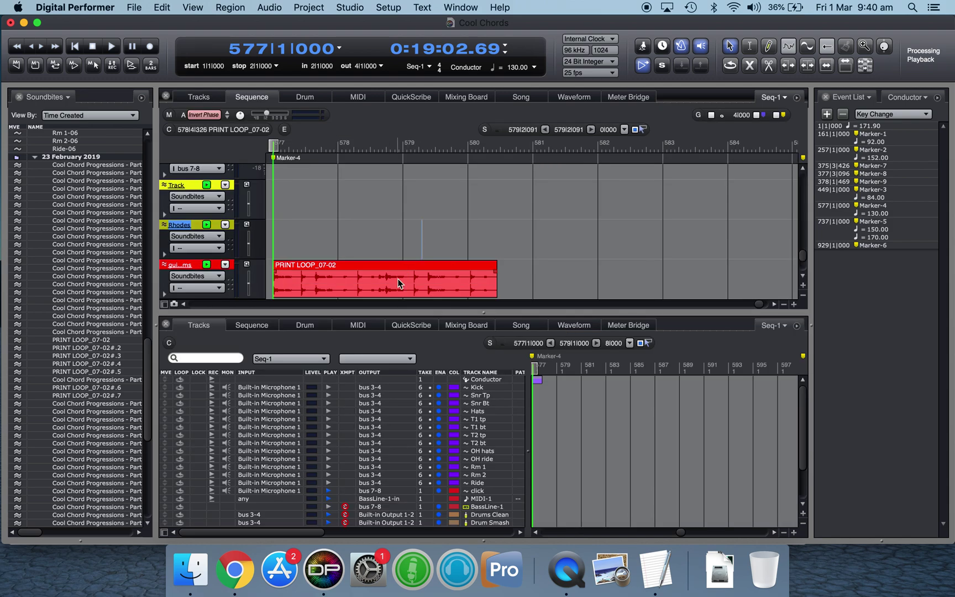
{"action": "left_click", "coordinate": [304, 6]}
{"action": "mouse_move", "coordinate": [271, 7]}
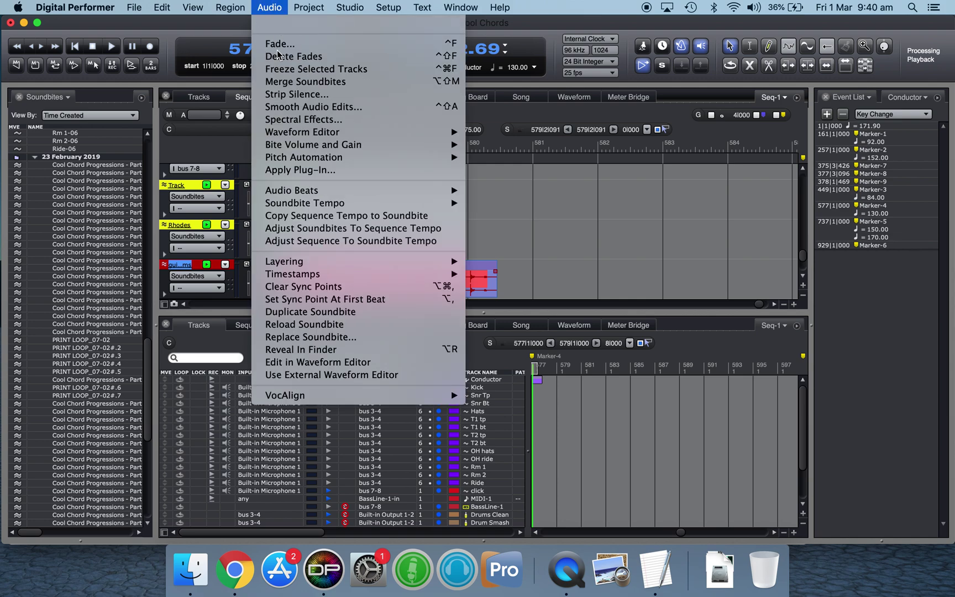
{"action": "mouse_move", "coordinate": [297, 208]}
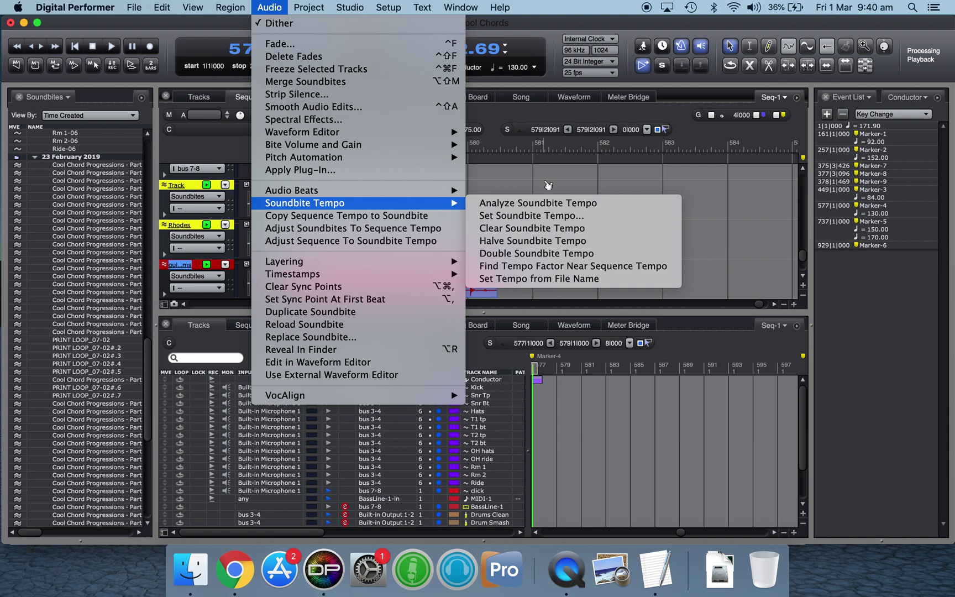
{"action": "left_click", "coordinate": [531, 216]}
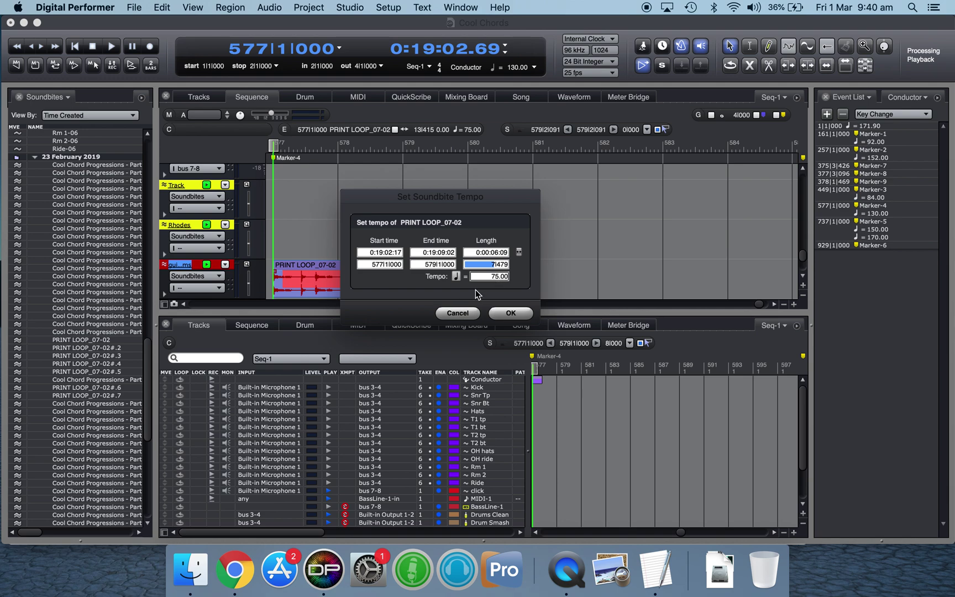
{"action": "left_click", "coordinate": [467, 313]}
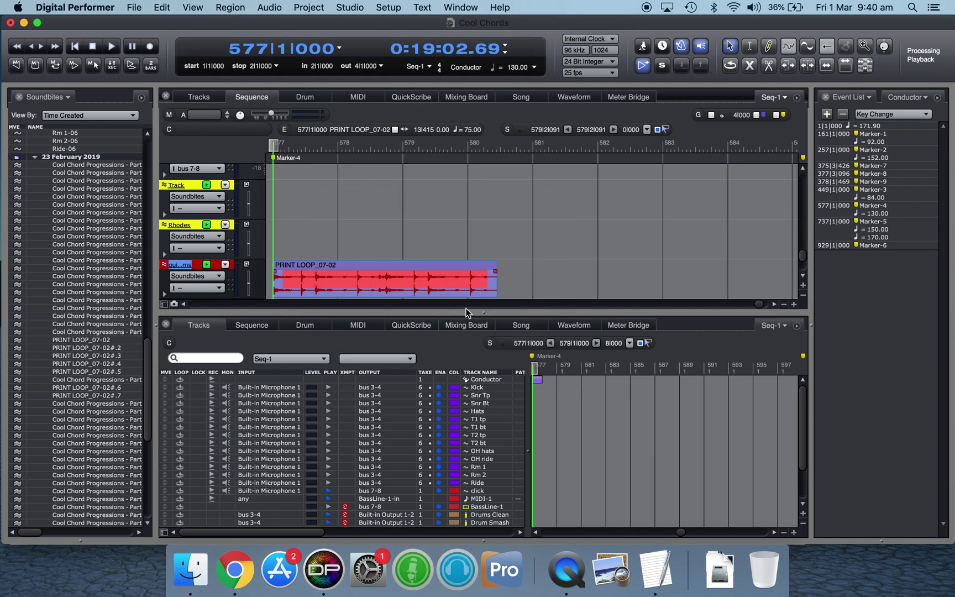
- Close the Sequence editor and reselect the Marker-4 tempo event
{"action": "left_click", "coordinate": [539, 381]}
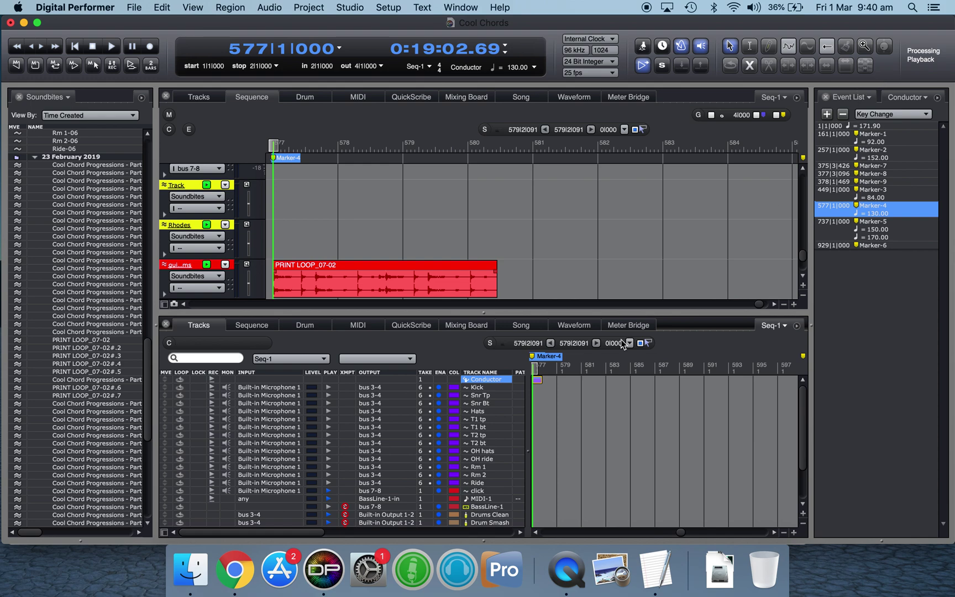
{"action": "left_click", "coordinate": [166, 95]}
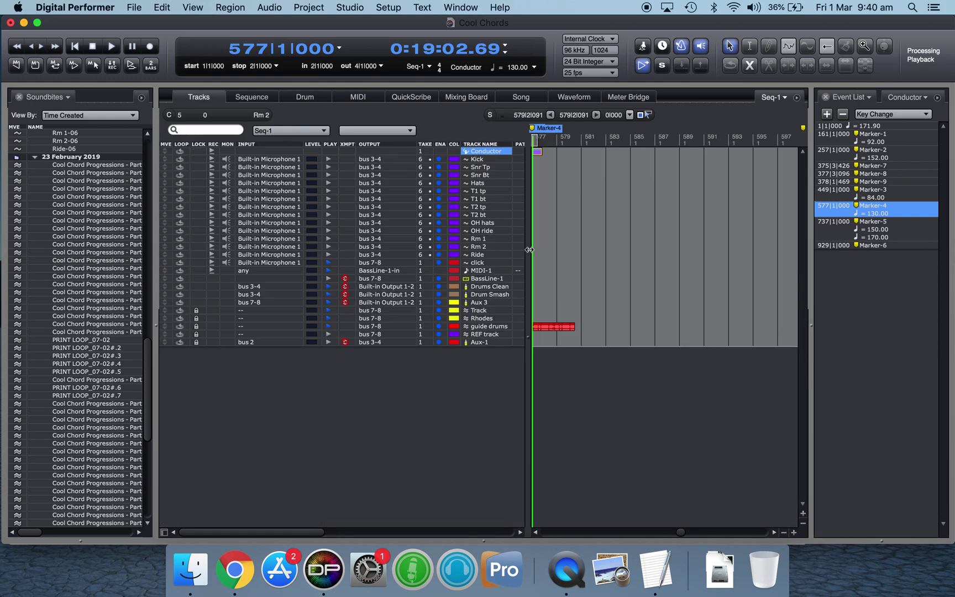
{"action": "left_click", "coordinate": [553, 157]}
{"action": "left_click", "coordinate": [554, 158]}
- Confirm the tempo source is Conductor track and select Marker-4's 130.00 tempo value
{"action": "left_click", "coordinate": [535, 67]}
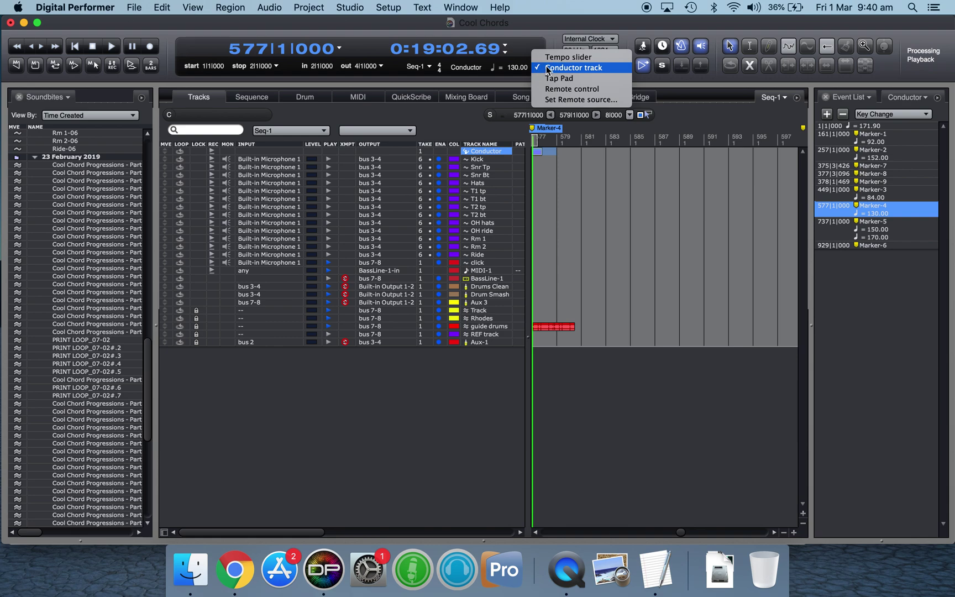
{"action": "left_click", "coordinate": [886, 233]}
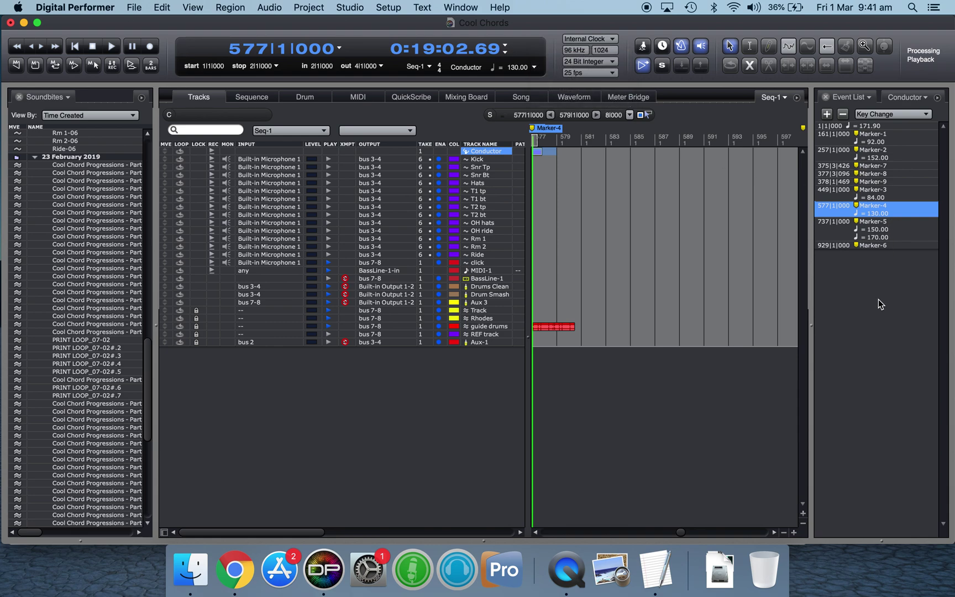
{"action": "left_click_drag", "start_coordinate": [577, 254], "coordinate": [558, 159]}
{"action": "left_click", "coordinate": [540, 153]}
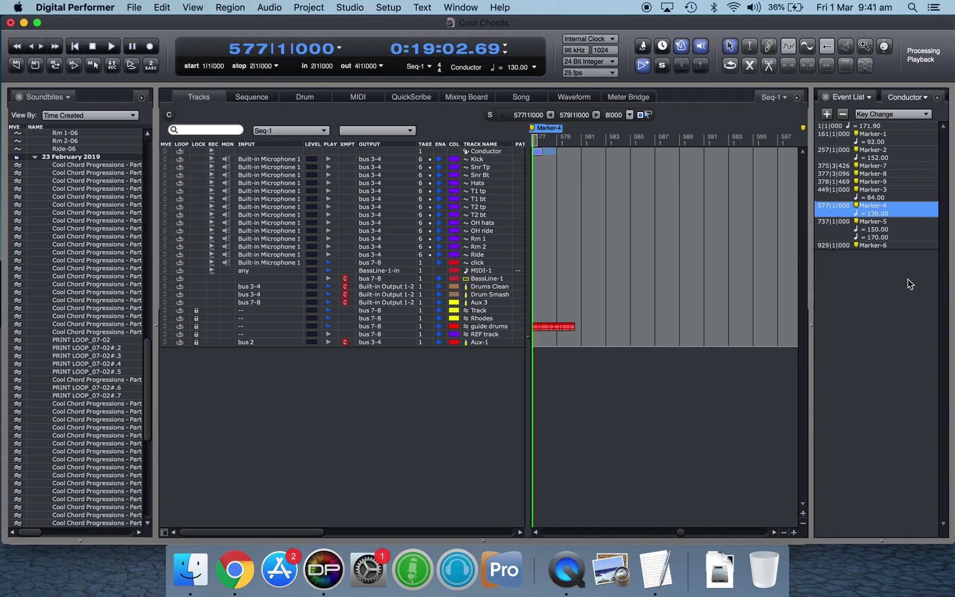
{"action": "left_click", "coordinate": [879, 214]}
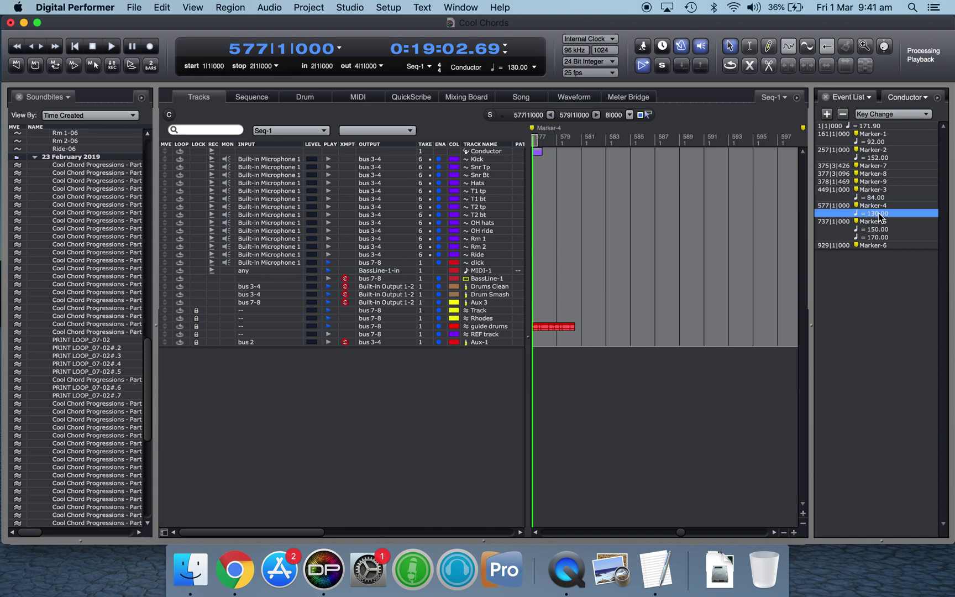
- Change Marker-4's tempo to 80 and play back the change
{"action": "left_click", "coordinate": [878, 214]}
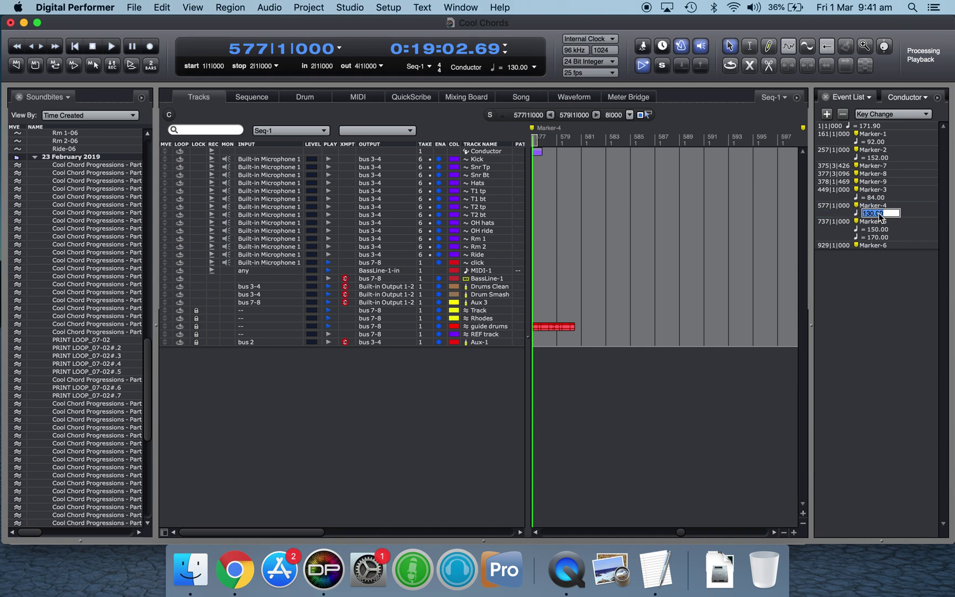
{"action": "type", "text": "80"}
{"action": "key", "text": "Return"}
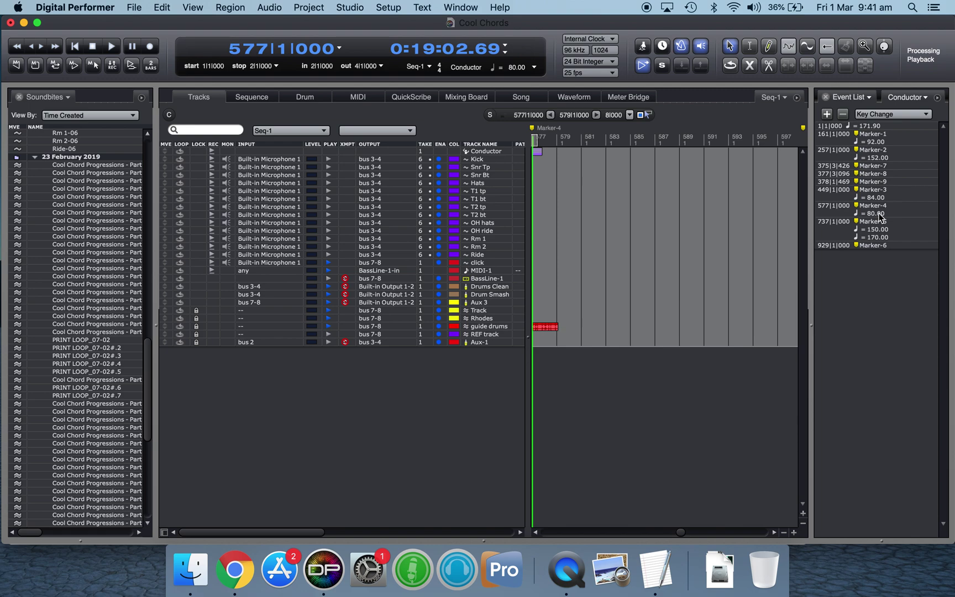
{"action": "key", "text": "space"}
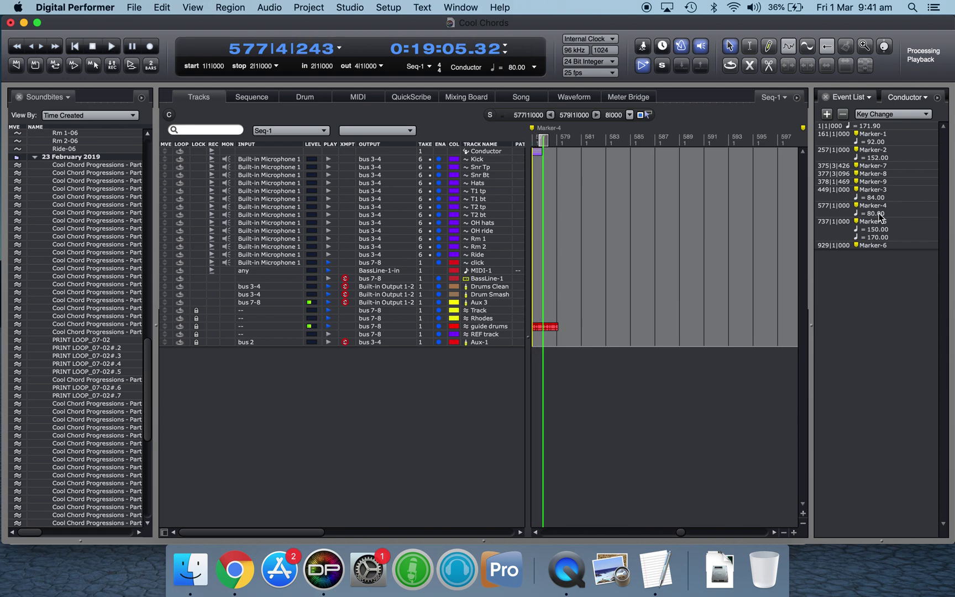
{"action": "key", "text": "space"}
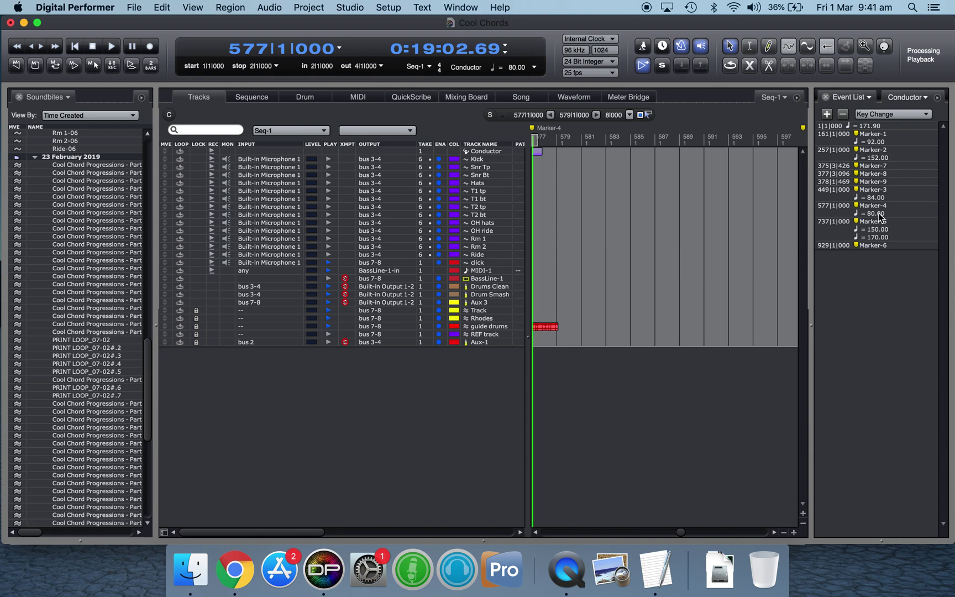
- Zoom in and check Marker-3's 84 tempo before returning to Marker-4
{"action": "left_click", "coordinate": [614, 328]}
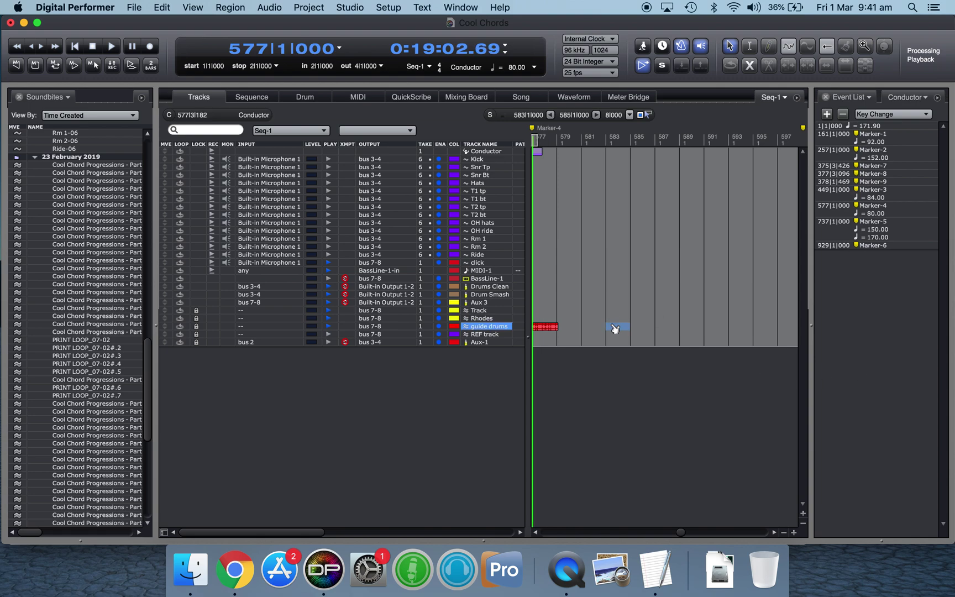
{"action": "key", "text": "super+bracketright"}
{"action": "key", "text": "ctrl+Left"}
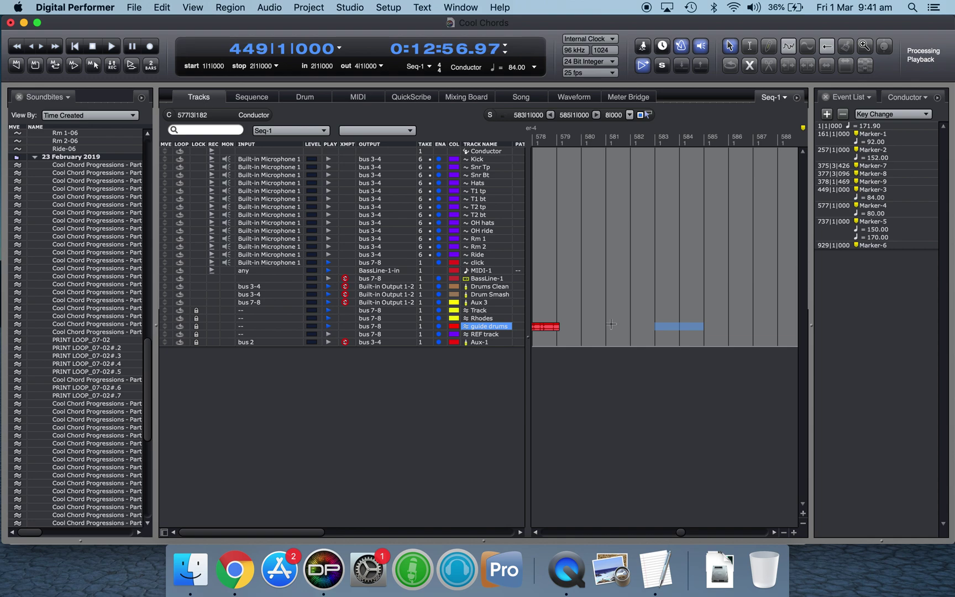
{"action": "key", "text": "ctrl+Right"}
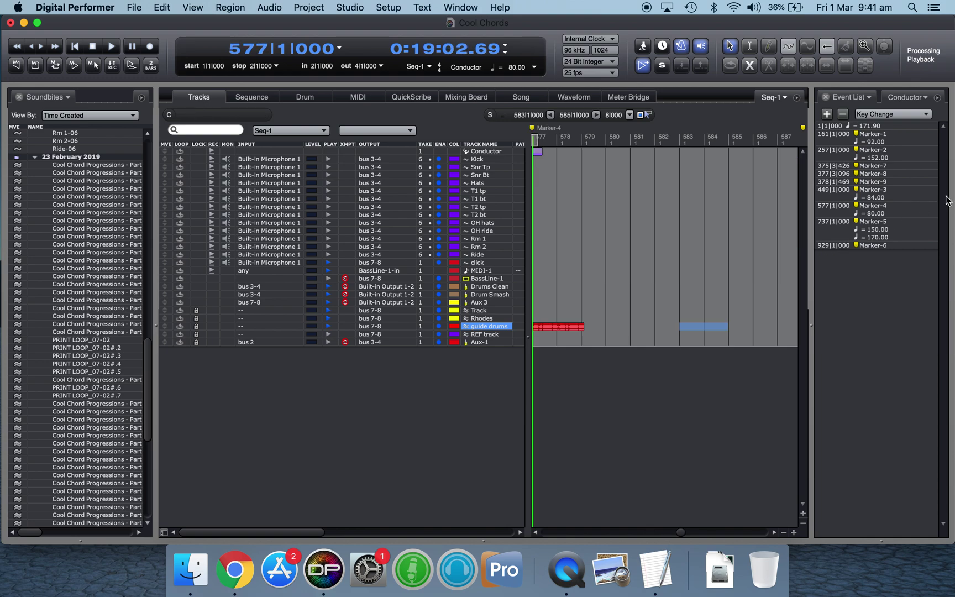
- Set Marker-4's tempo to 75 and audition the loop at that tempo
{"action": "left_click", "coordinate": [878, 213]}
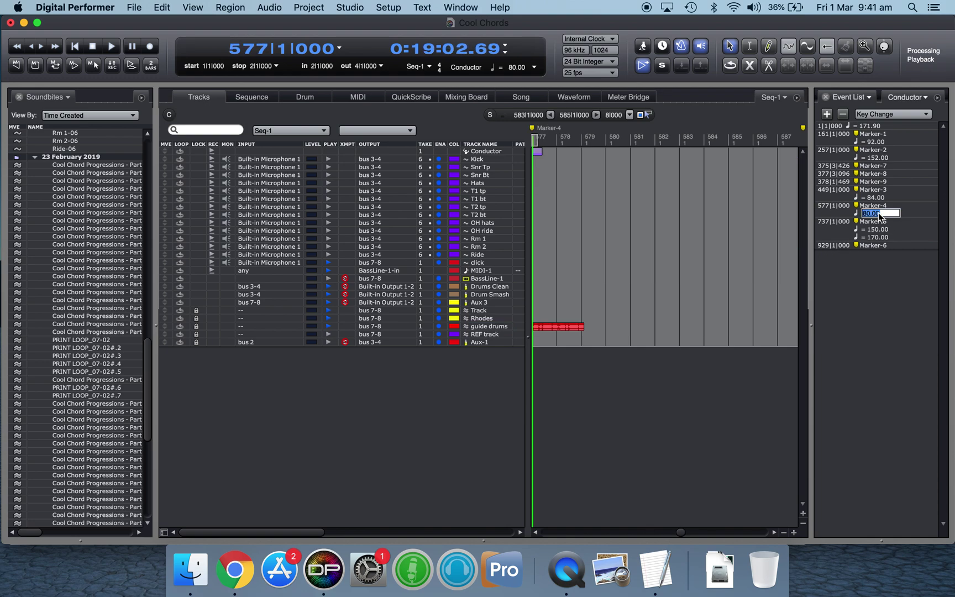
{"action": "type", "text": "75"}
{"action": "key", "text": "Return"}
{"action": "key", "text": "space"}
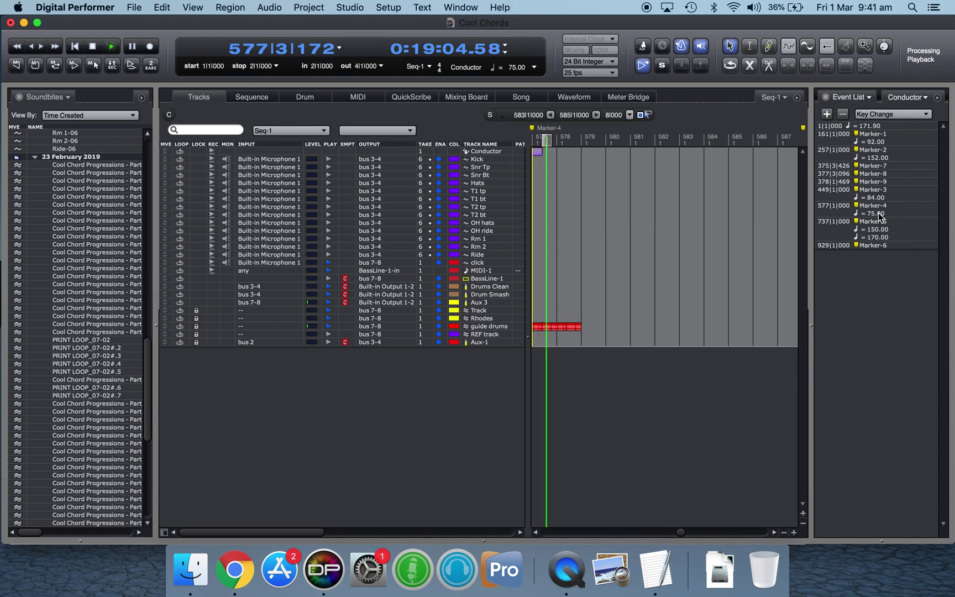
{"action": "key", "text": "space"}
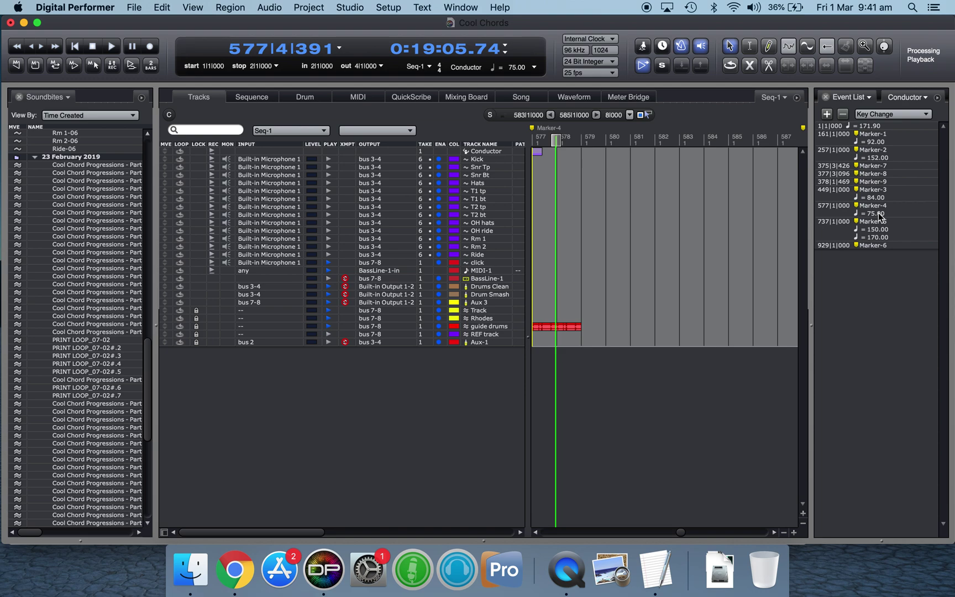
{"action": "left_click", "coordinate": [676, 381]}
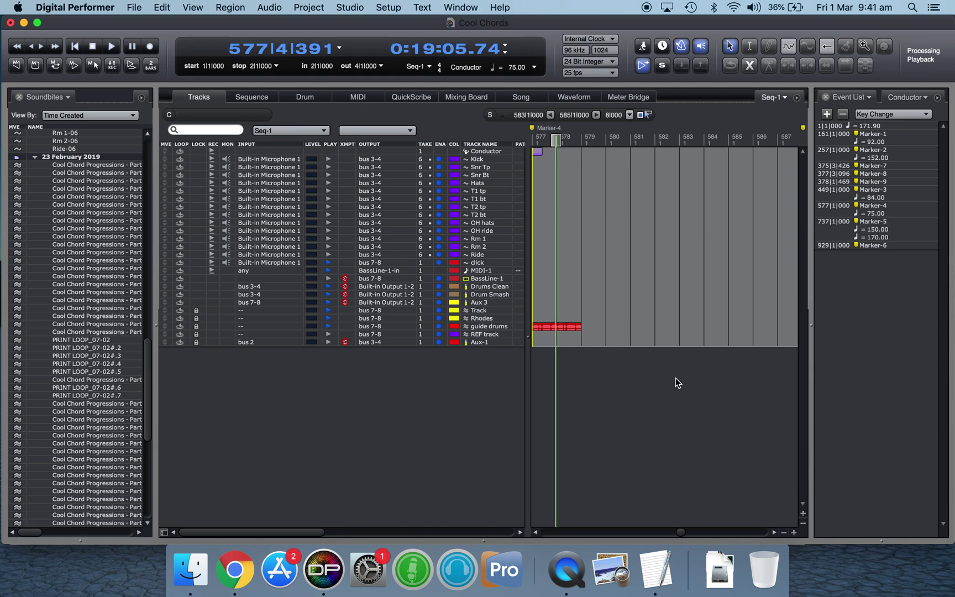
{"action": "key", "text": "super+bracketright"}
{"action": "key", "text": "super+bracketright"}
{"action": "key", "text": "super+bracketright"}
{"action": "key", "text": "super+bracketright"}
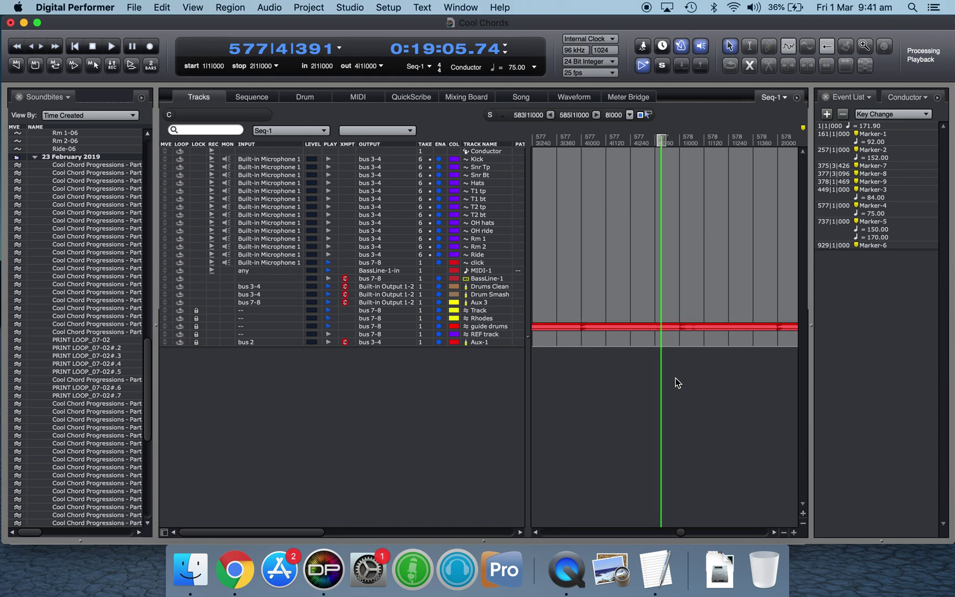
- Replay the loop from Marker-4, then open the guide drums region in the Sequence editor
{"action": "key", "text": "super+bracketleft"}
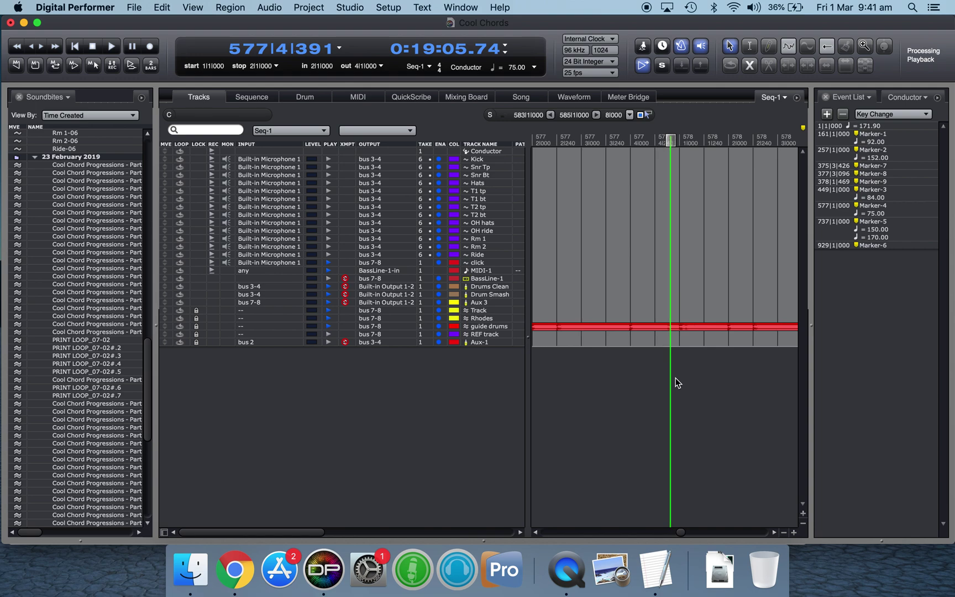
{"action": "key", "text": "super+bracketleft"}
{"action": "key", "text": "super+bracketleft"}
{"action": "key", "text": "super+bracketleft"}
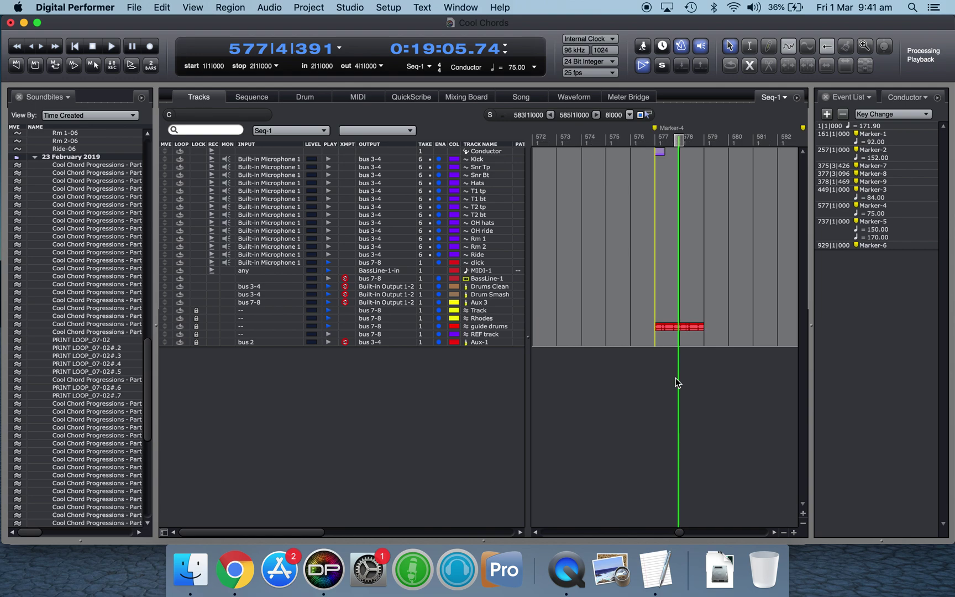
{"action": "key", "text": "super+bracketright"}
{"action": "key", "text": "super+bracketright"}
{"action": "key", "text": "super+bracketright"}
{"action": "key", "text": "super+bracketright"}
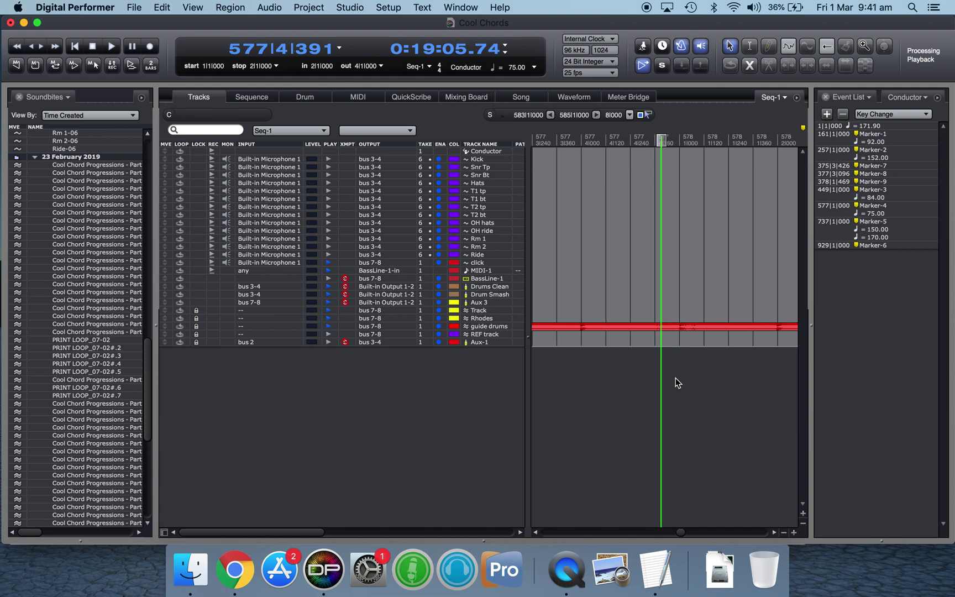
{"action": "key", "text": "super+bracketright"}
{"action": "key", "text": "super+bracketleft"}
{"action": "key", "text": "super+bracketleft"}
{"action": "key", "text": "super+bracketleft"}
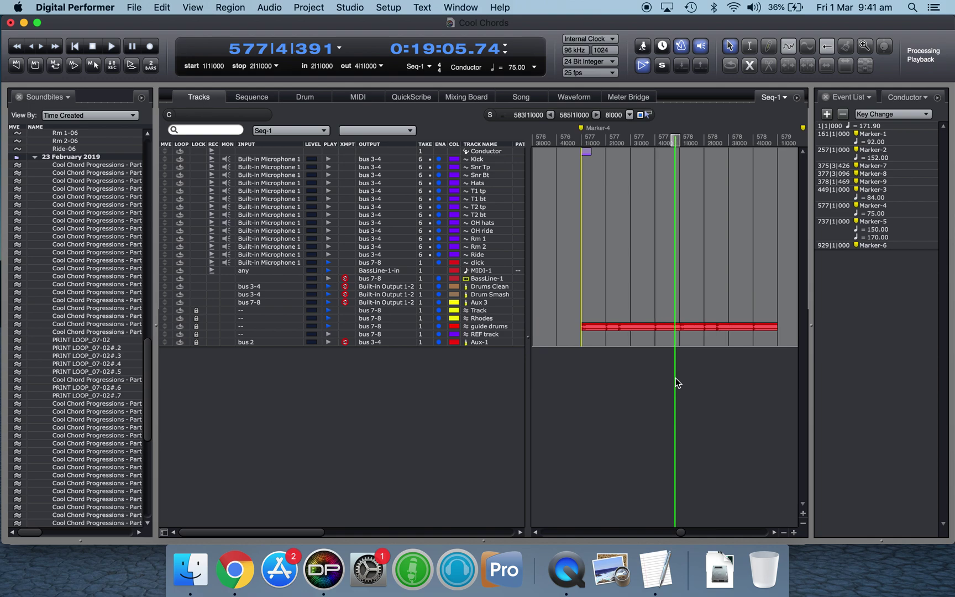
{"action": "key", "text": "space"}
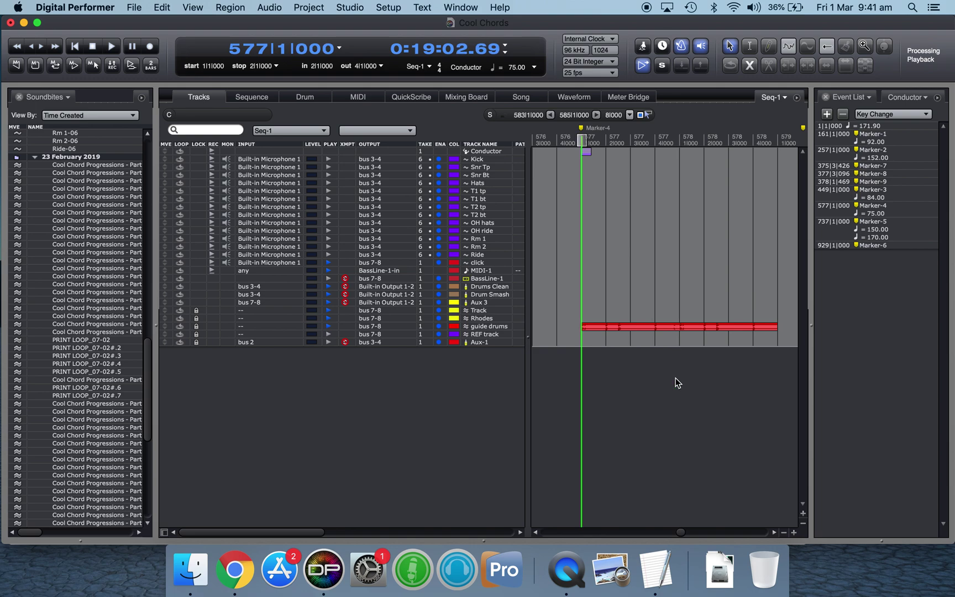
{"action": "key", "text": "space"}
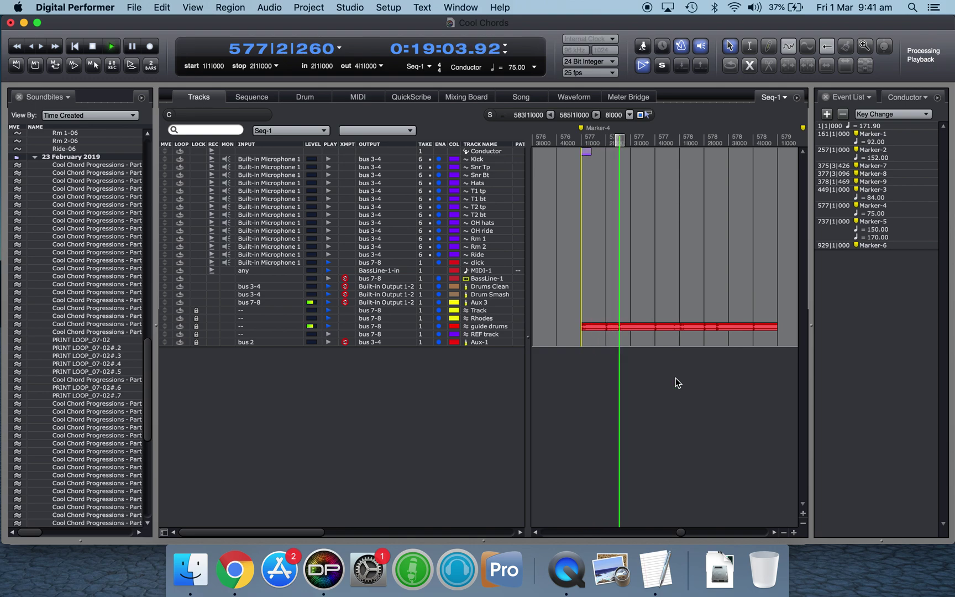
{"action": "key", "text": "space"}
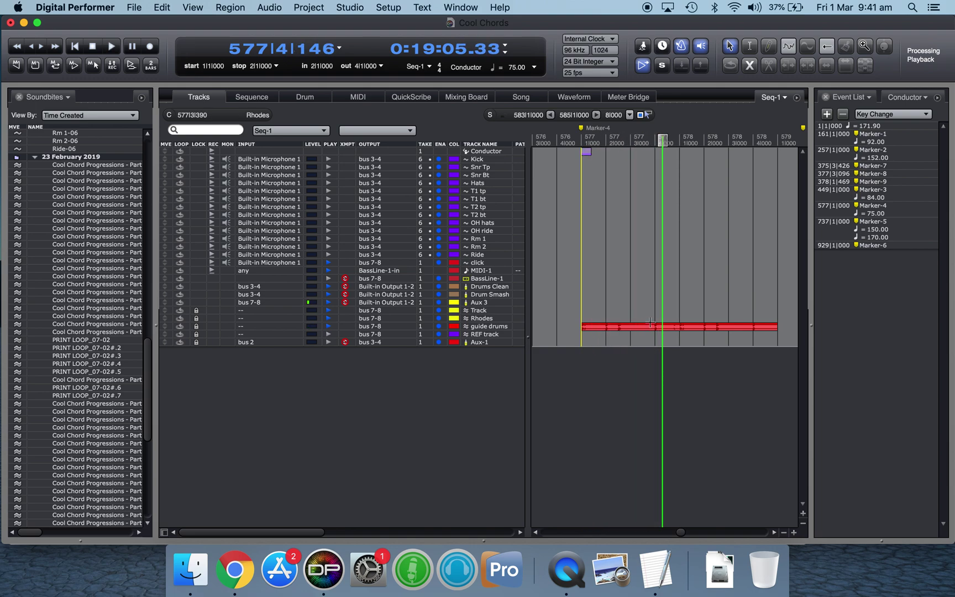
{"action": "double_click", "coordinate": [655, 329]}
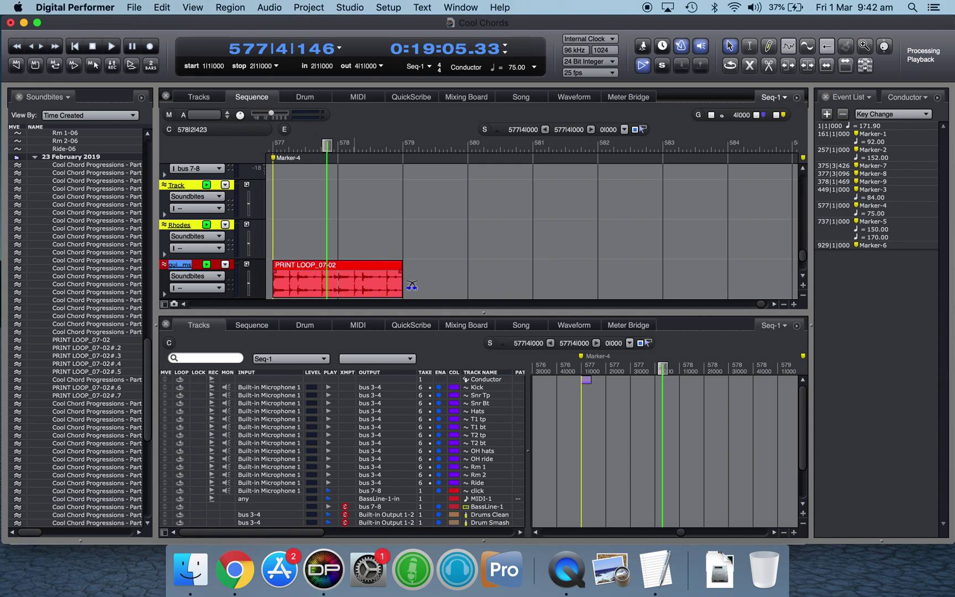
- Enter 75 as PRINT LOOP_07-02's soundbite tempo in Set Soundbite Tempo and confirm with OK
{"action": "left_click", "coordinate": [339, 280]}
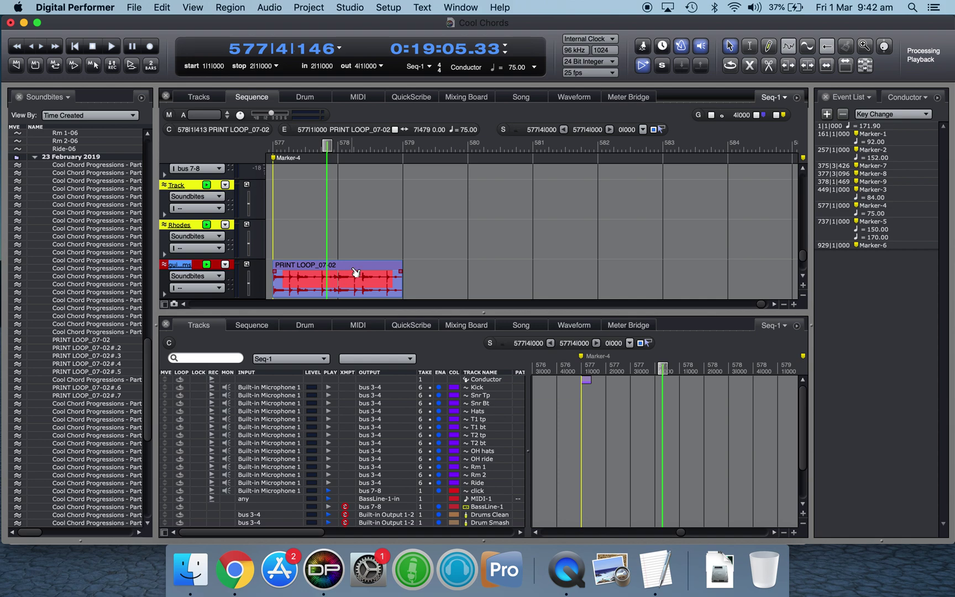
{"action": "left_click", "coordinate": [349, 284]}
{"action": "left_click", "coordinate": [374, 243]}
{"action": "left_click", "coordinate": [309, 8]}
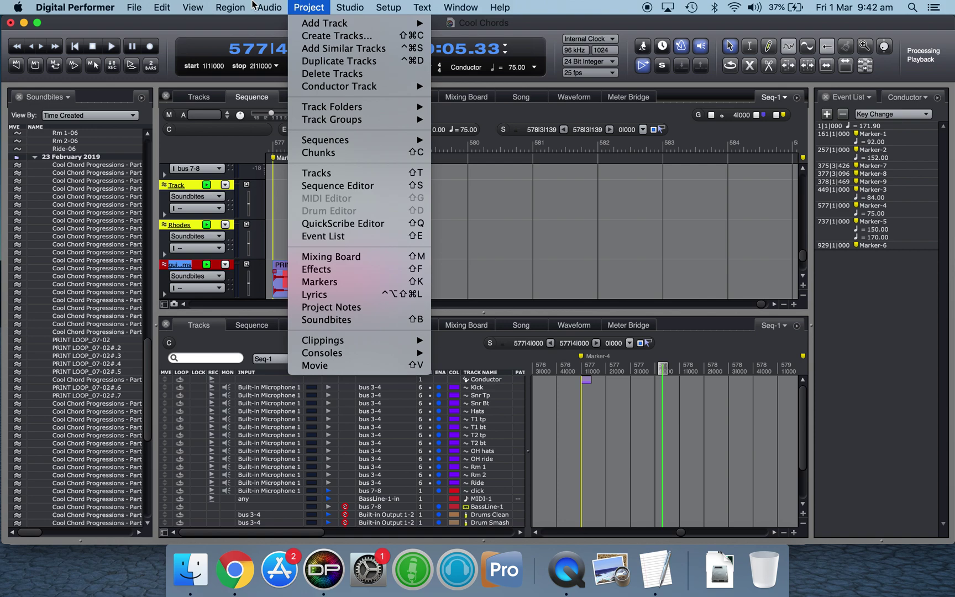
{"action": "mouse_move", "coordinate": [269, 7]}
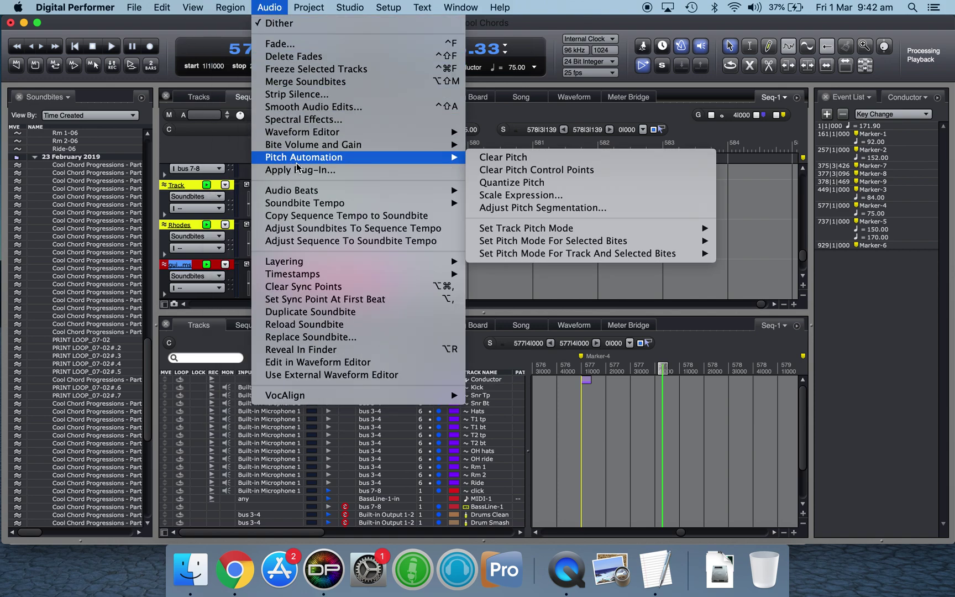
{"action": "mouse_move", "coordinate": [298, 203]}
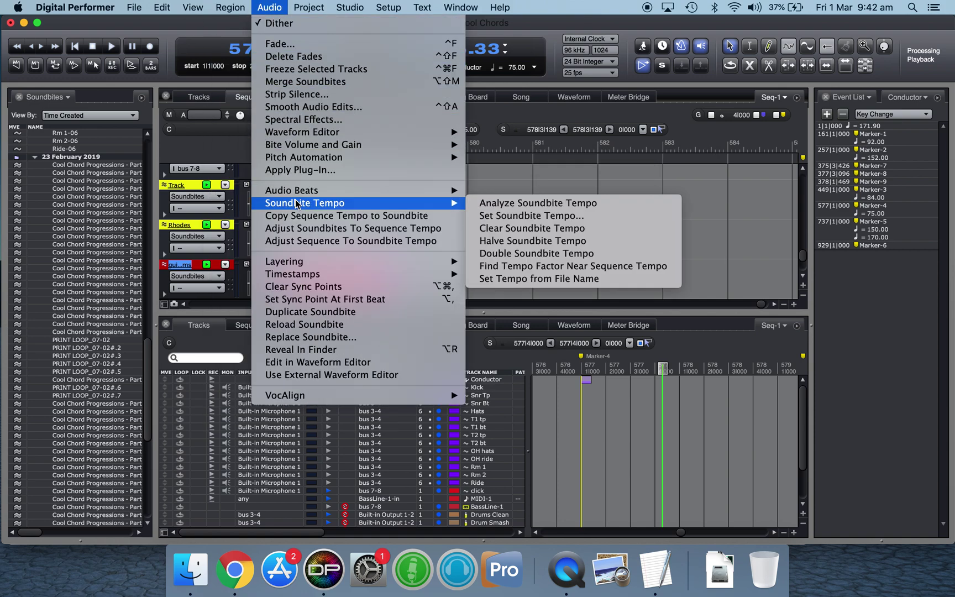
{"action": "left_click", "coordinate": [552, 217]}
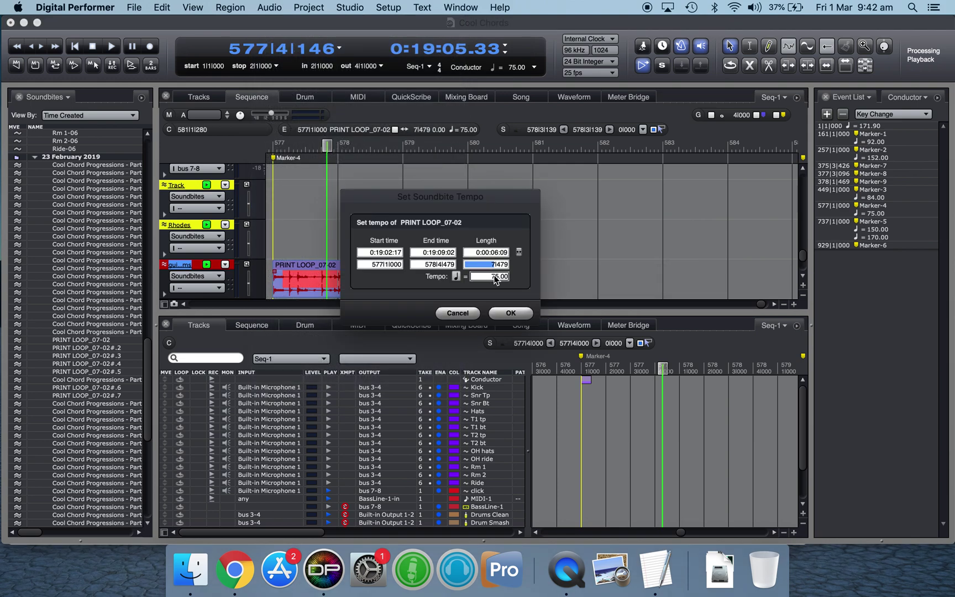
{"action": "double_click", "coordinate": [496, 277]}
{"action": "type", "text": "75"}
{"action": "left_click", "coordinate": [513, 314]}
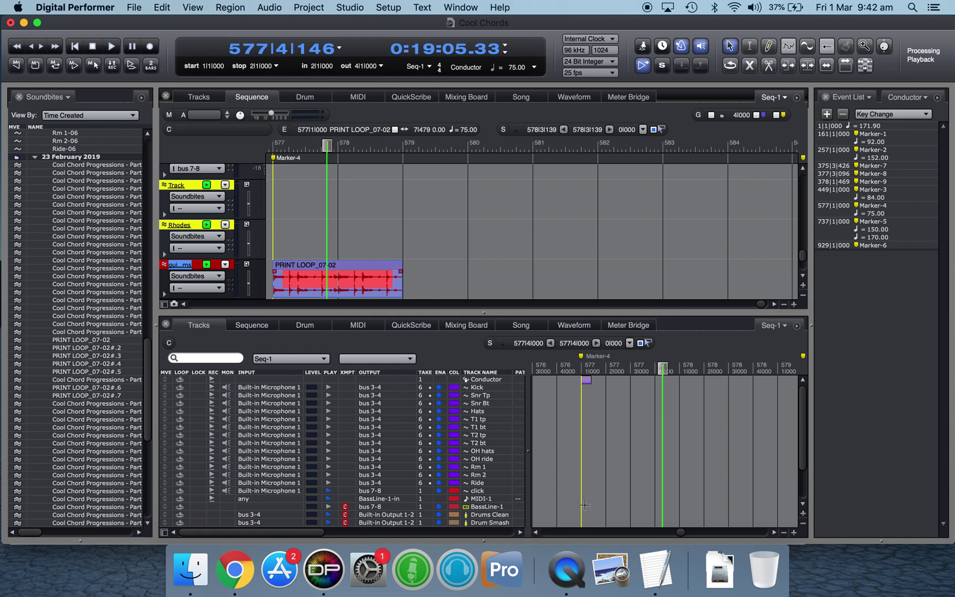
{"action": "scroll", "coordinate": [588, 488], "scroll_direction": "down", "scroll_amount": 3}
- Attempt a paste on guide drums at Marker-3, dismissing the paste error alert
{"action": "left_click_drag", "start_coordinate": [610, 498], "coordinate": [772, 516]}
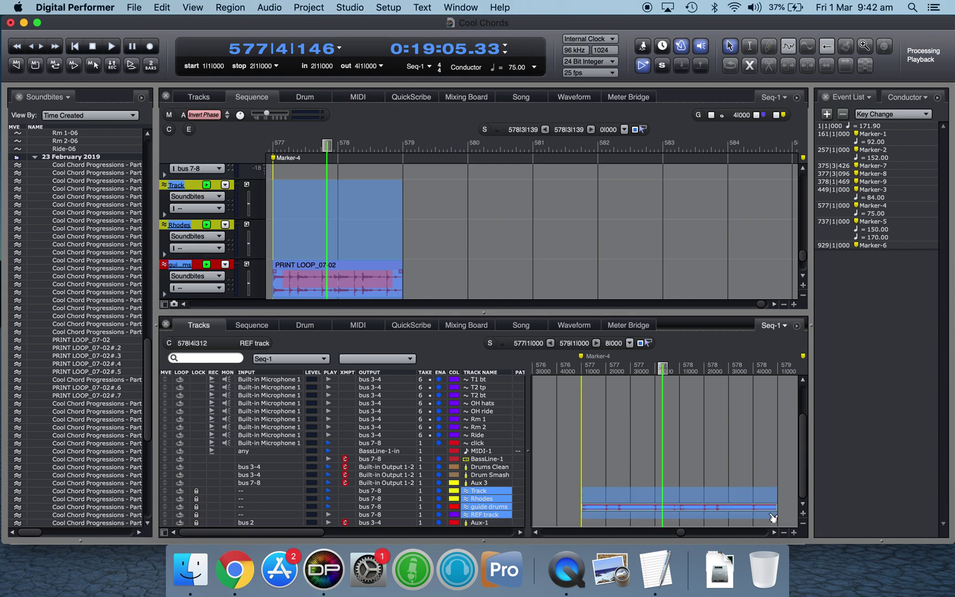
{"action": "key", "text": "Left"}
{"action": "key", "text": "Left"}
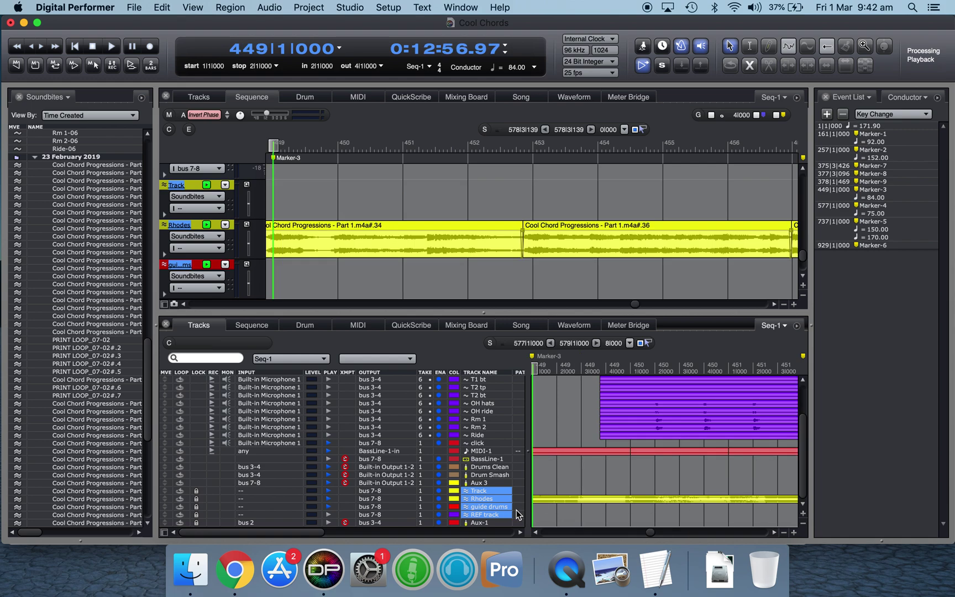
{"action": "left_click_drag", "start_coordinate": [534, 507], "coordinate": [550, 513]}
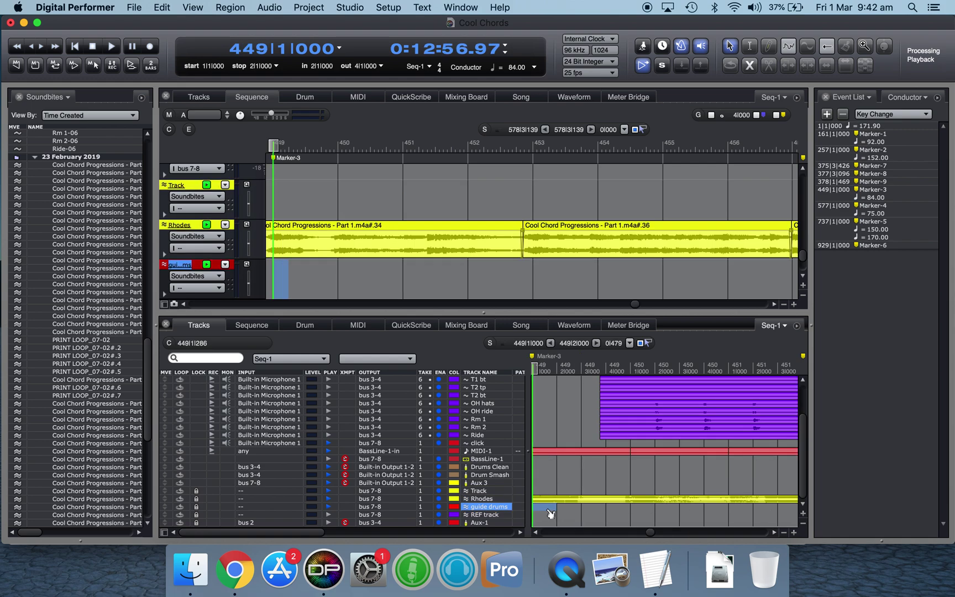
{"action": "key", "text": "super+v"}
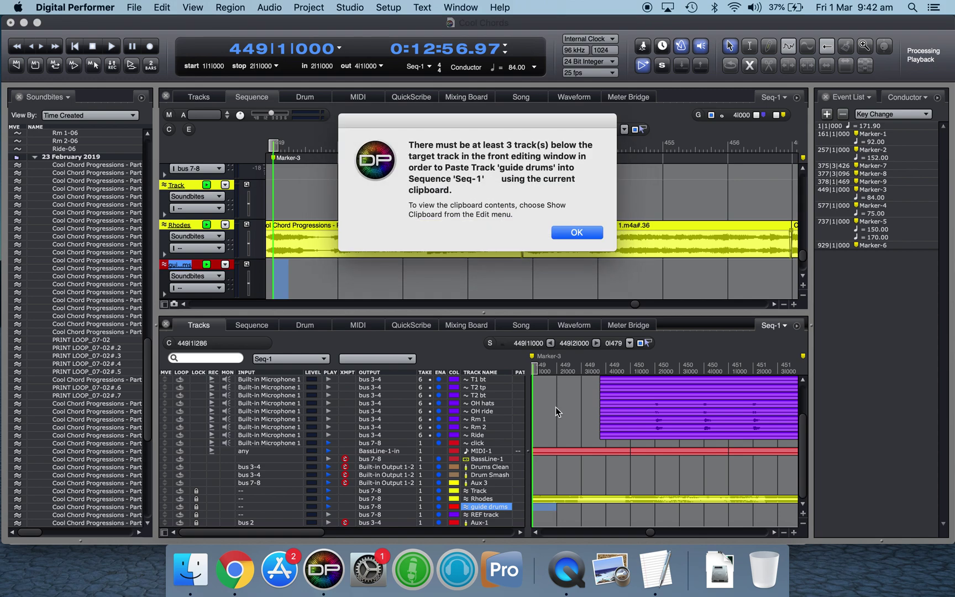
{"action": "left_click", "coordinate": [576, 236]}
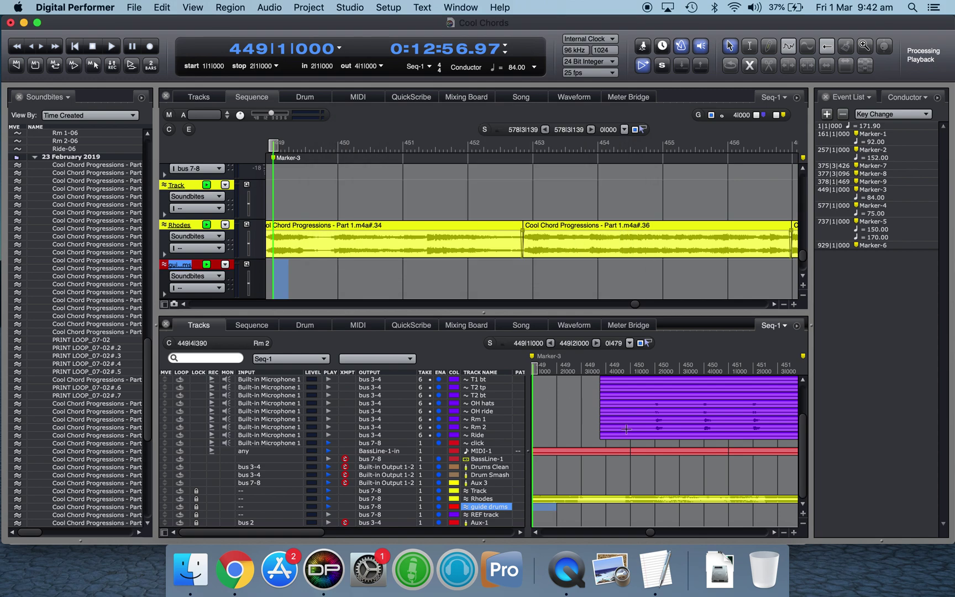
- Select the loop region at Marker-4, paste it at Marker-3 (bar 449), and play it
{"action": "key", "text": "Right"}
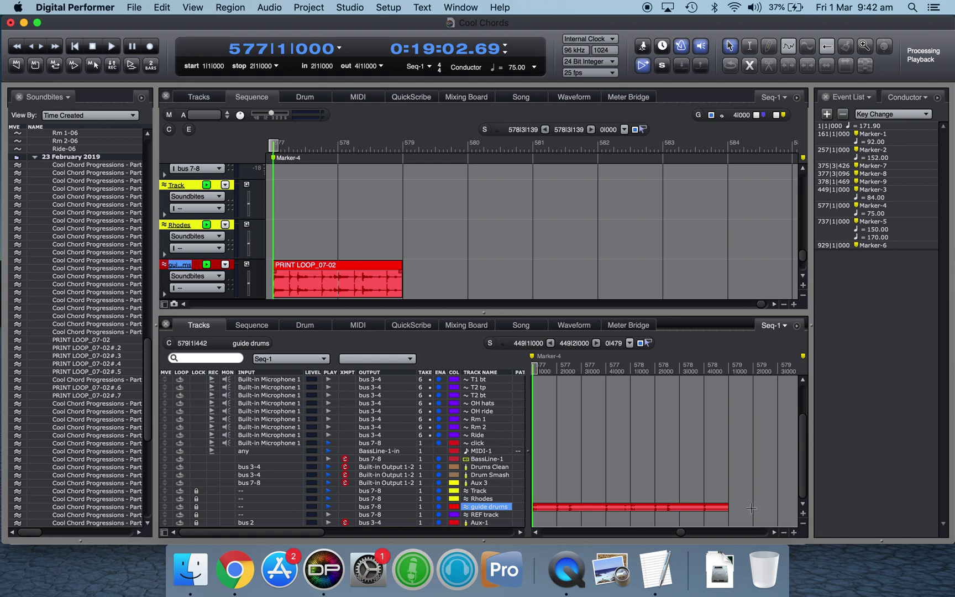
{"action": "left_click_drag", "start_coordinate": [751, 508], "coordinate": [554, 509]}
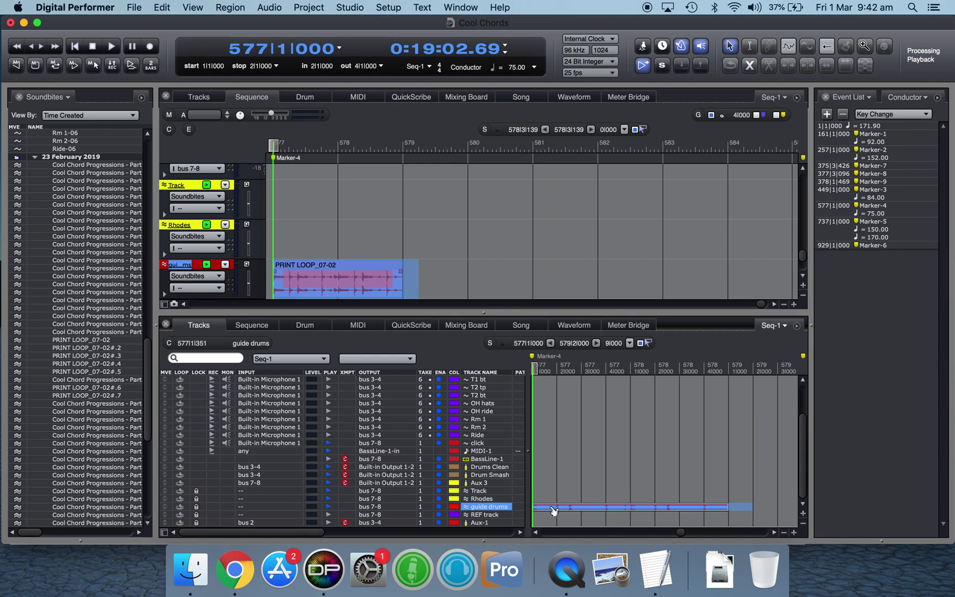
{"action": "key", "text": "Left"}
{"action": "key", "text": "super+v"}
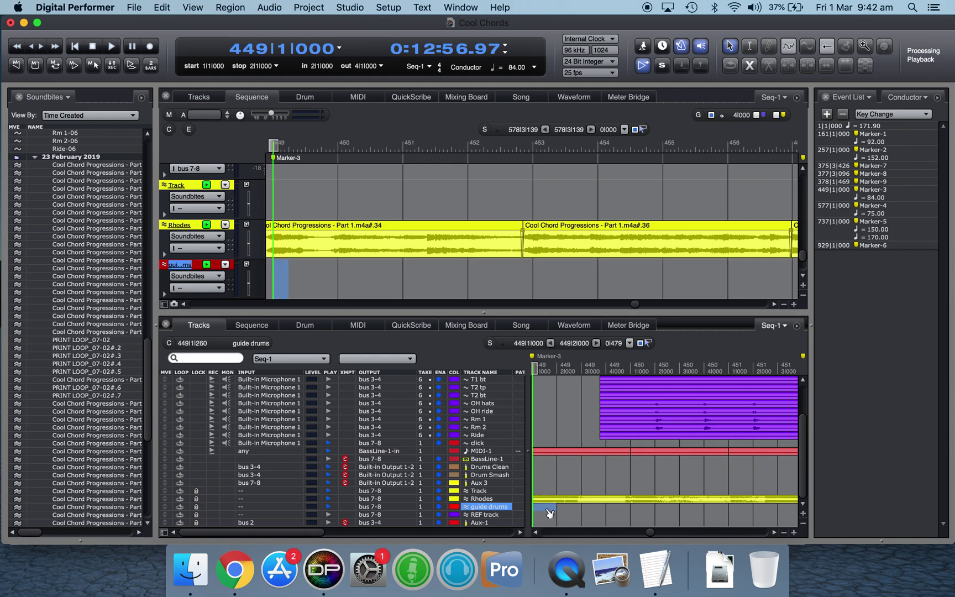
{"action": "key", "text": "space"}
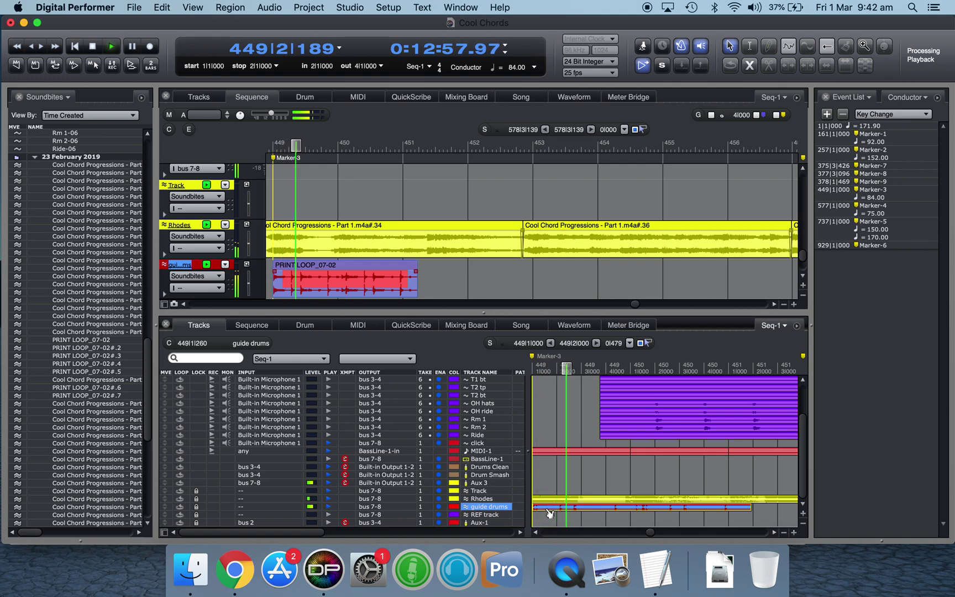
{"action": "key", "text": "space"}
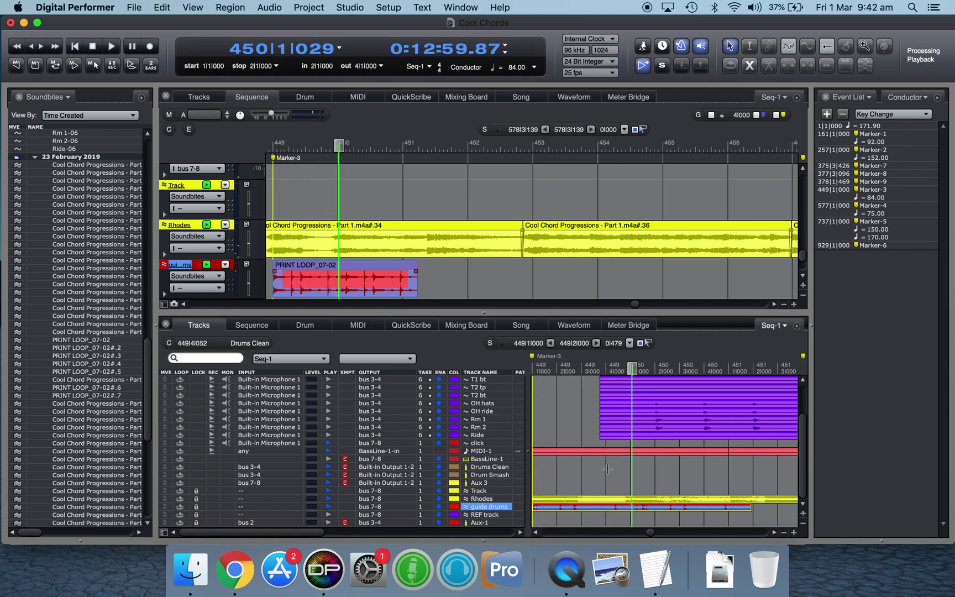
- Close the upper window and apply Adjust Soundbites To Sequence Tempo to the pasted loop
{"action": "left_click", "coordinate": [165, 95]}
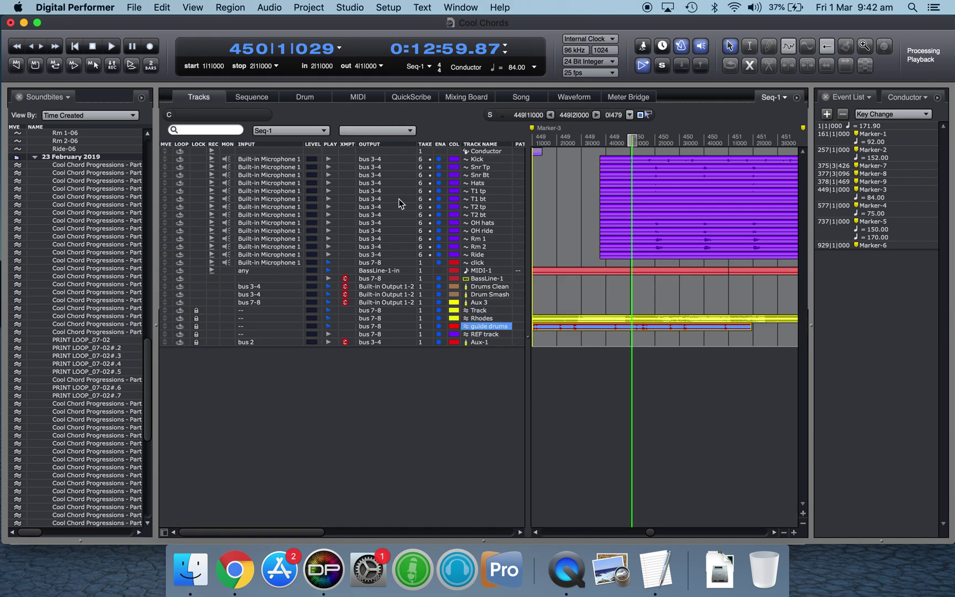
{"action": "left_click", "coordinate": [710, 326]}
{"action": "left_click", "coordinate": [308, 7]}
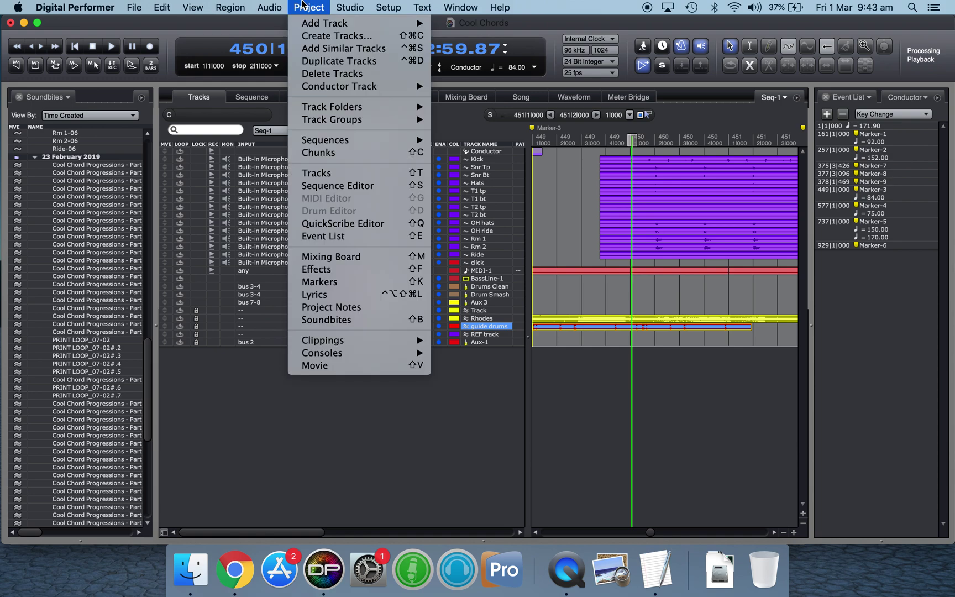
{"action": "mouse_move", "coordinate": [269, 8]}
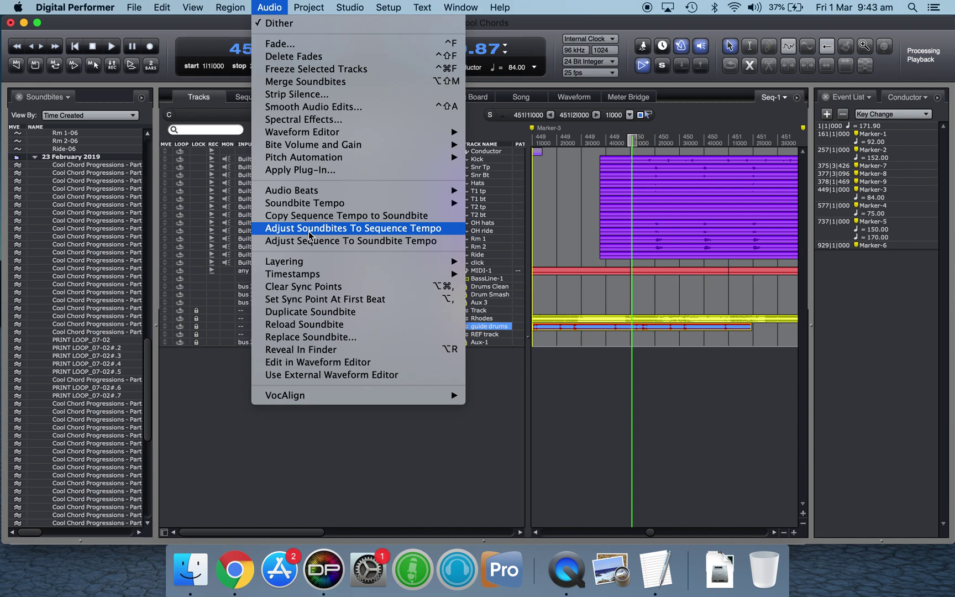
{"action": "mouse_move", "coordinate": [358, 203]}
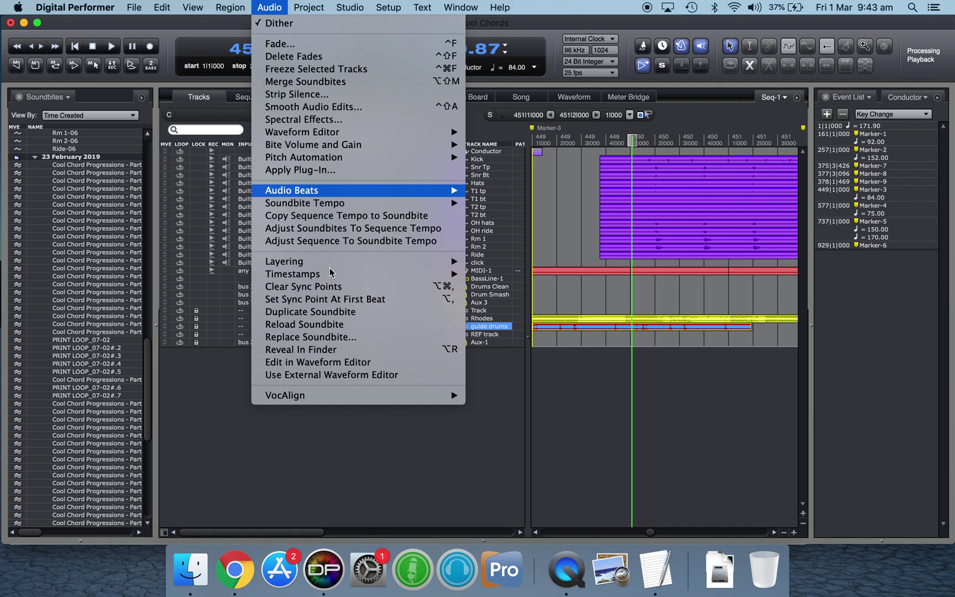
{"action": "left_click", "coordinate": [343, 230]}
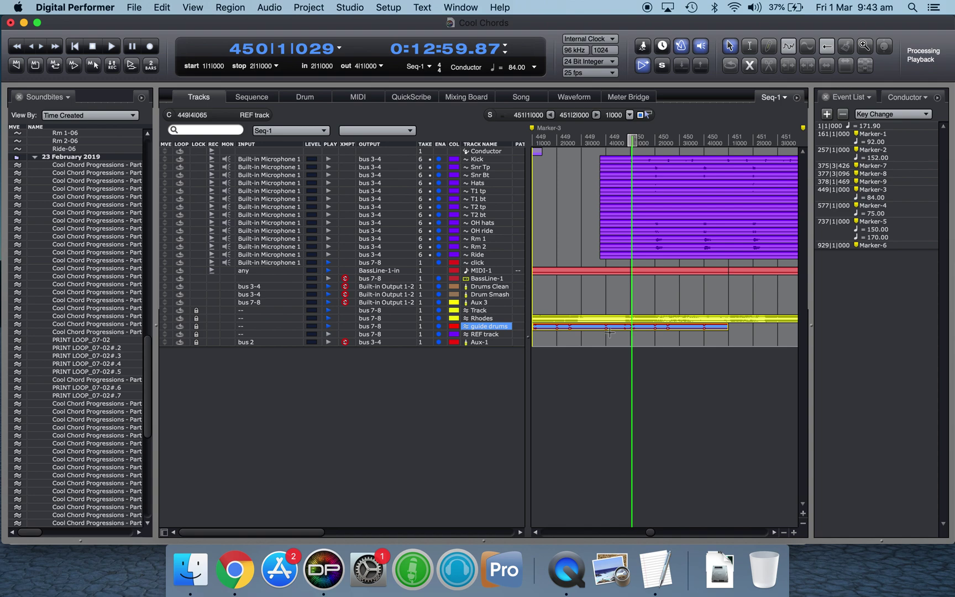
- Play the adjusted loop back from Marker-3, then reselect it
{"action": "key", "text": "Left"}
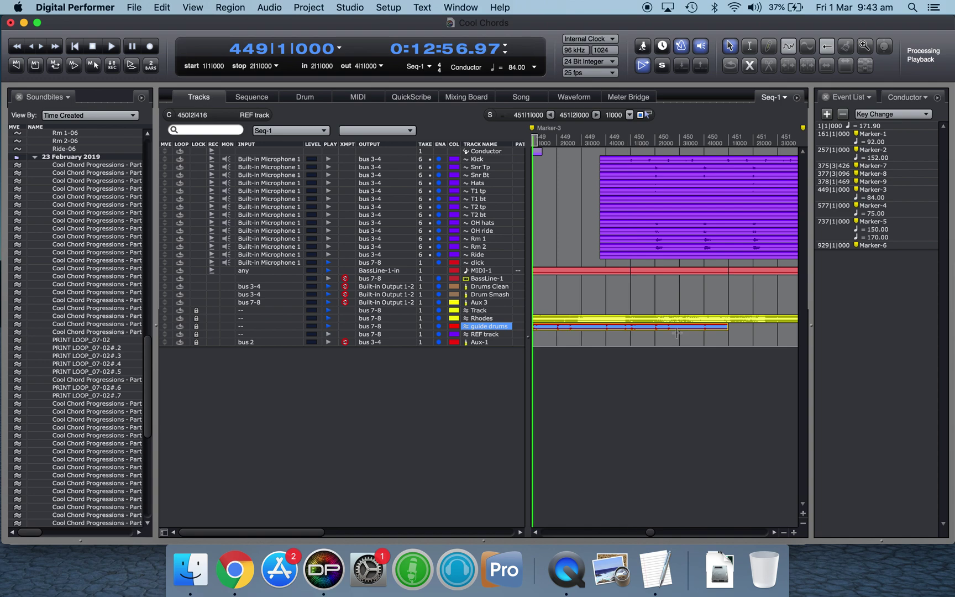
{"action": "key", "text": "space"}
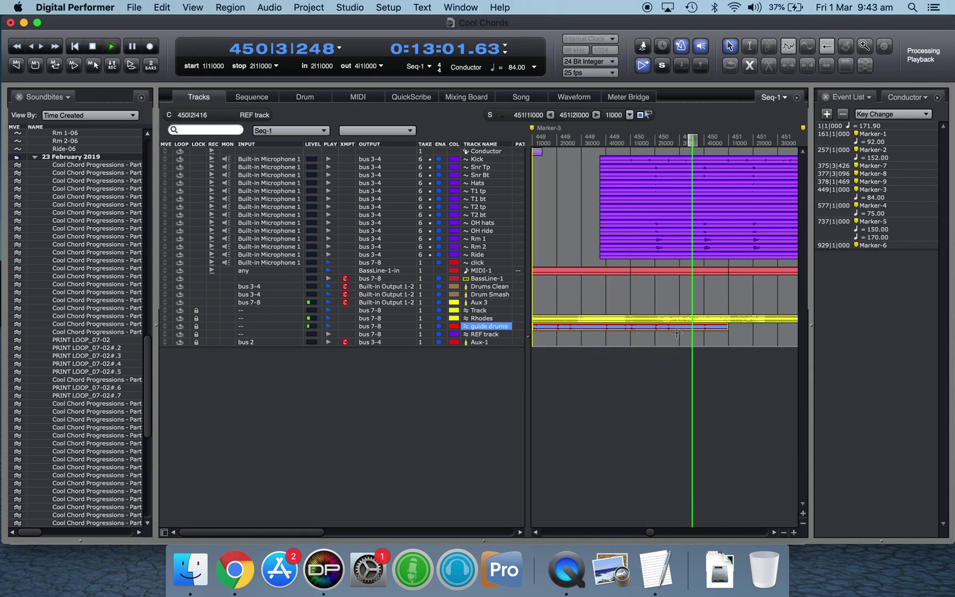
{"action": "key", "text": "space"}
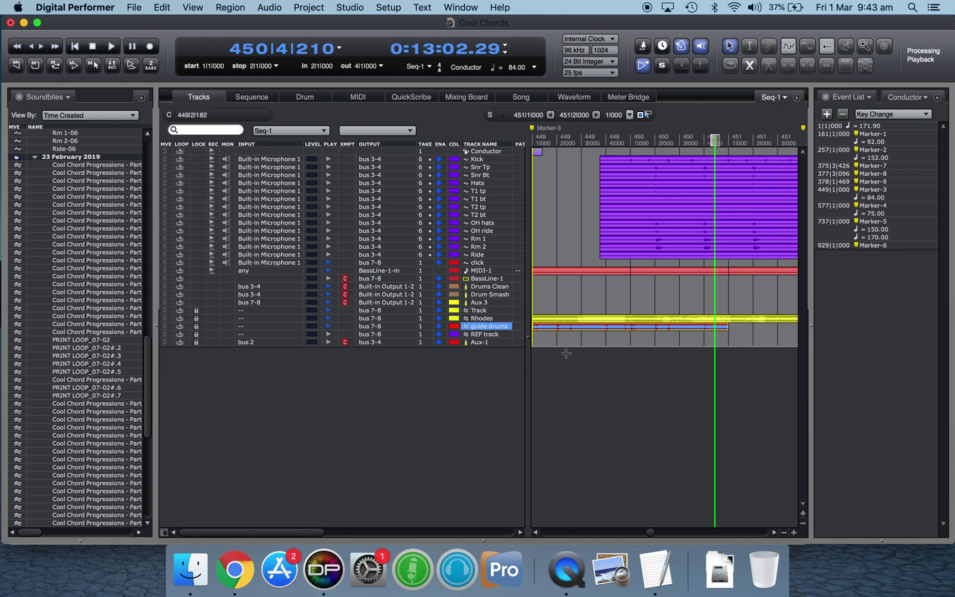
{"action": "left_click", "coordinate": [568, 334]}
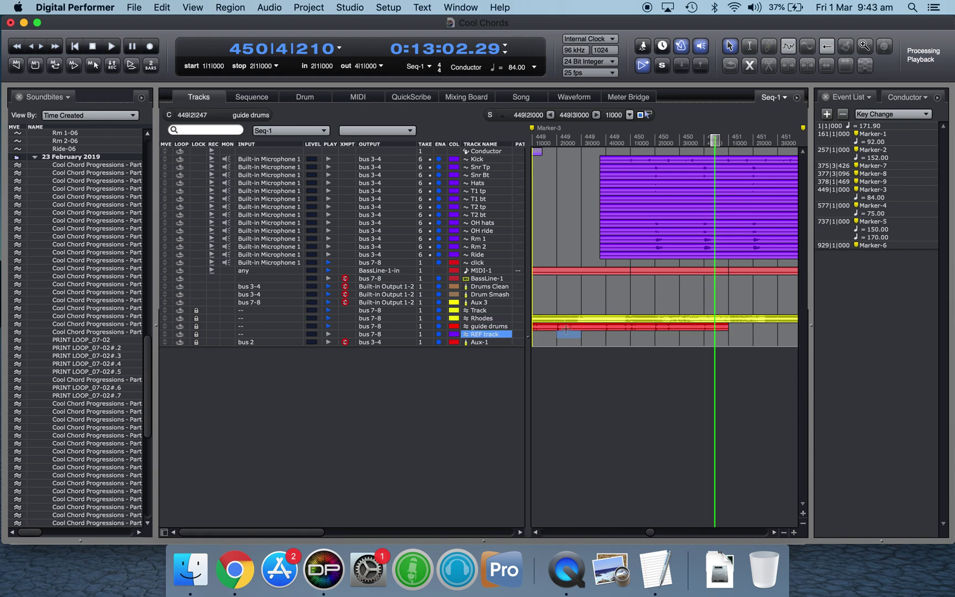
{"action": "left_click", "coordinate": [570, 327]}
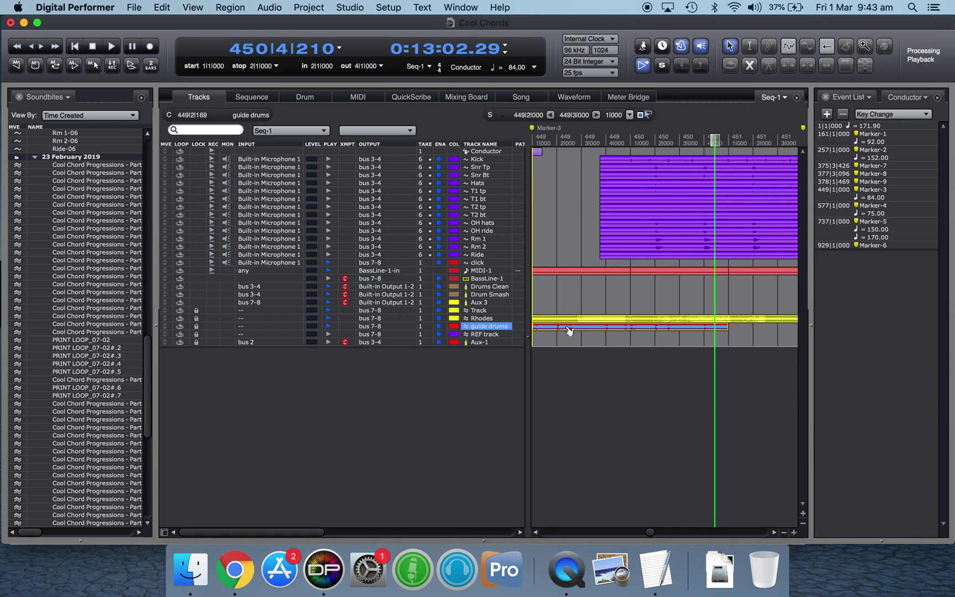
- Look through the Audio menu's tempo commands and close it without running one
{"action": "left_click", "coordinate": [307, 7]}
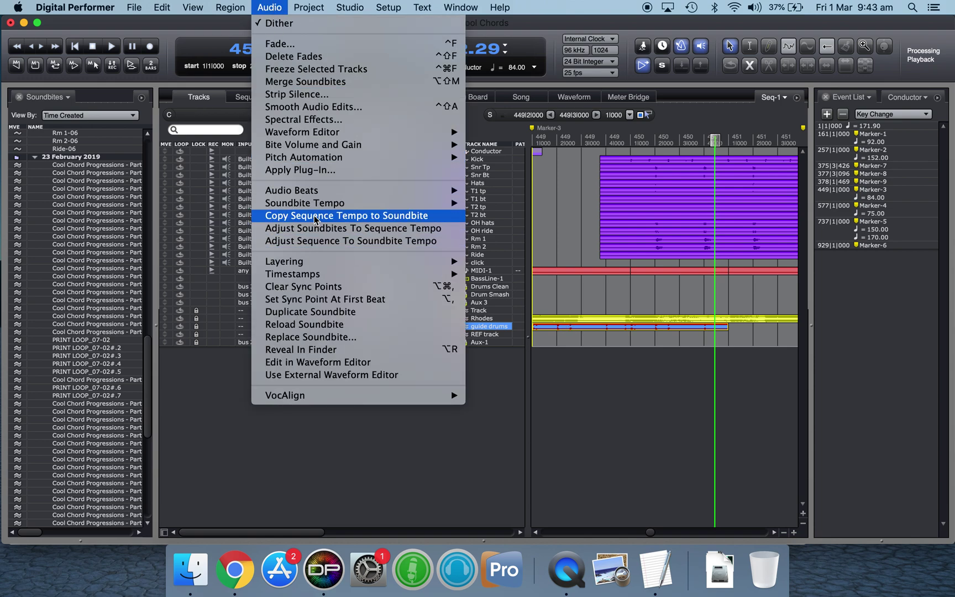
{"action": "mouse_move", "coordinate": [327, 204]}
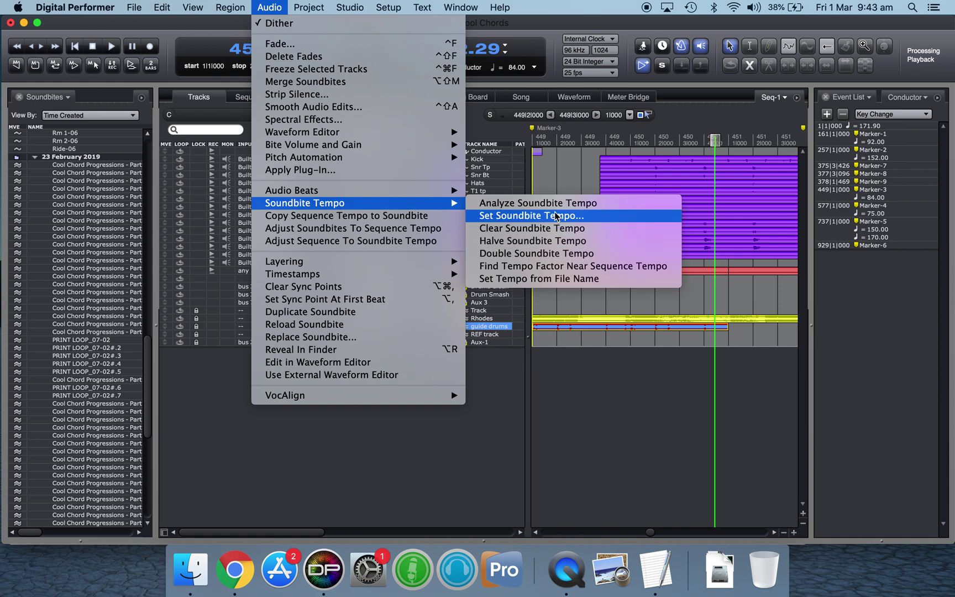
{"action": "left_click", "coordinate": [720, 307]}
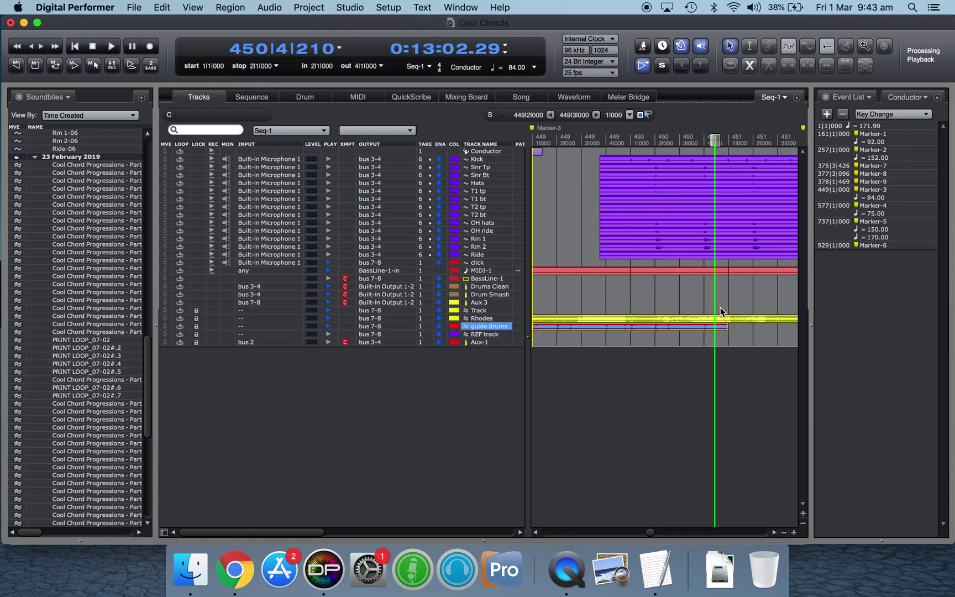
- At Marker-4 (bar 577), inspect the original drum loop and its tempo-75 conductor event
{"action": "key", "text": "ctrl+Right"}
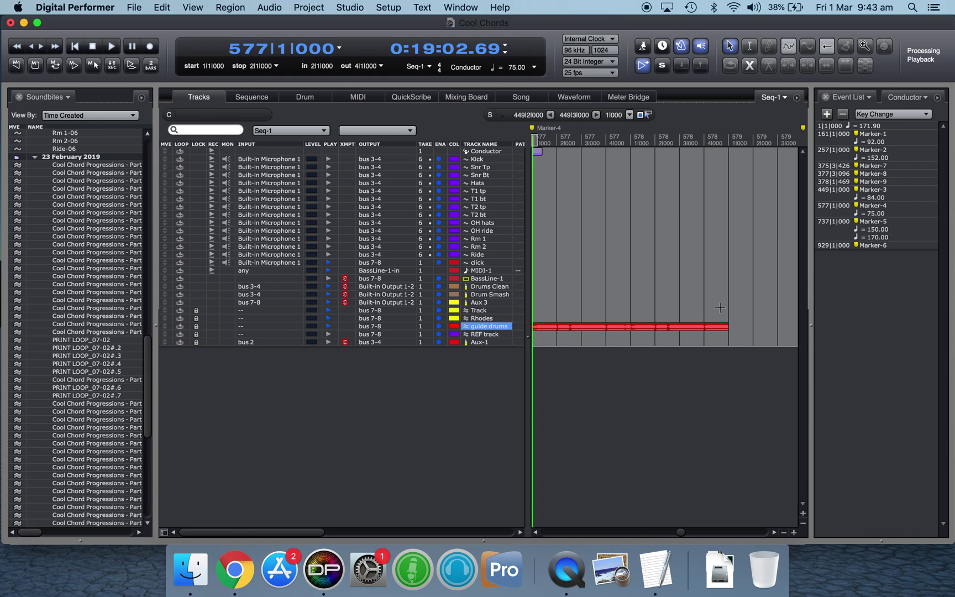
{"action": "left_click", "coordinate": [578, 330]}
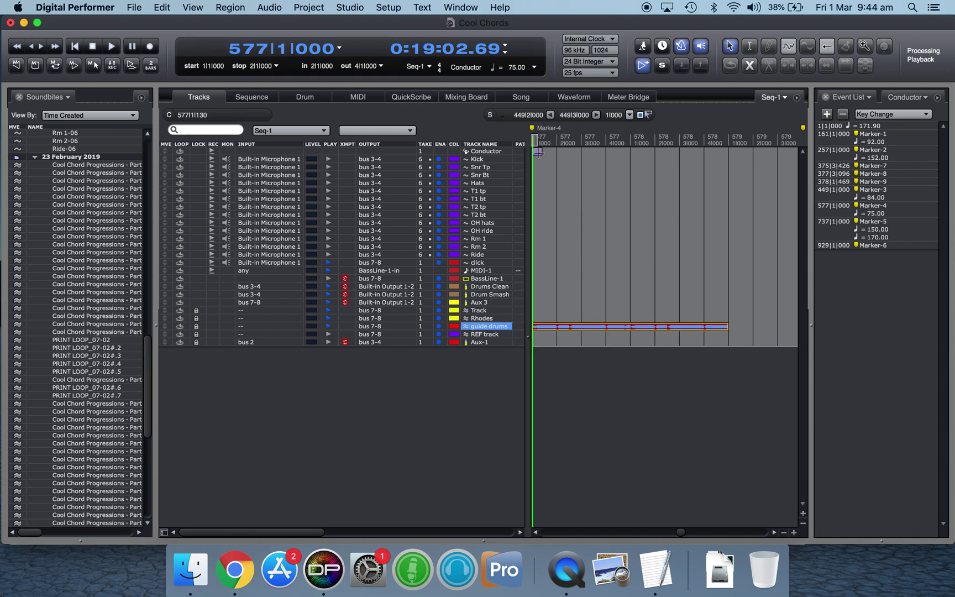
{"action": "left_click", "coordinate": [539, 153]}
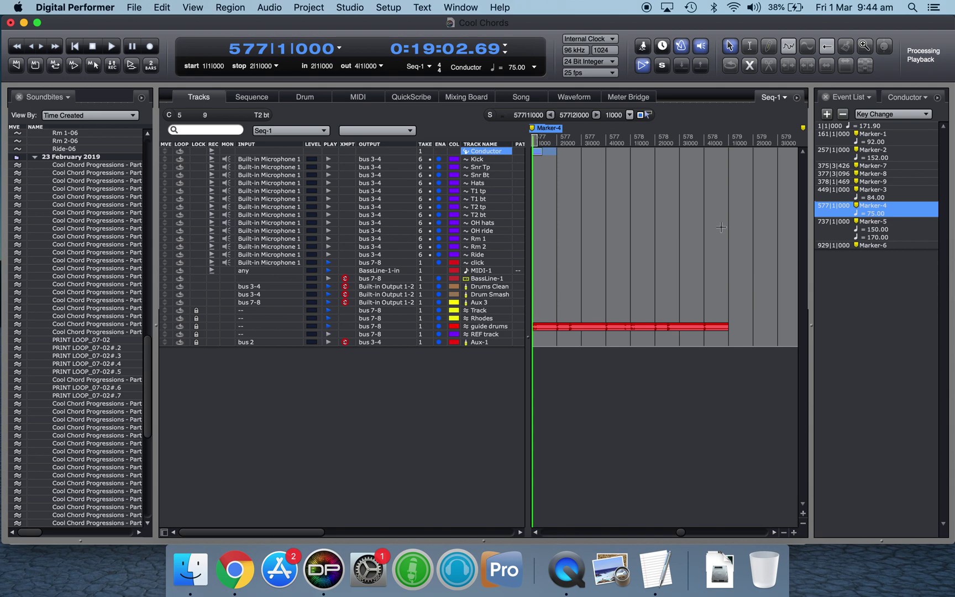
{"action": "left_click", "coordinate": [610, 326]}
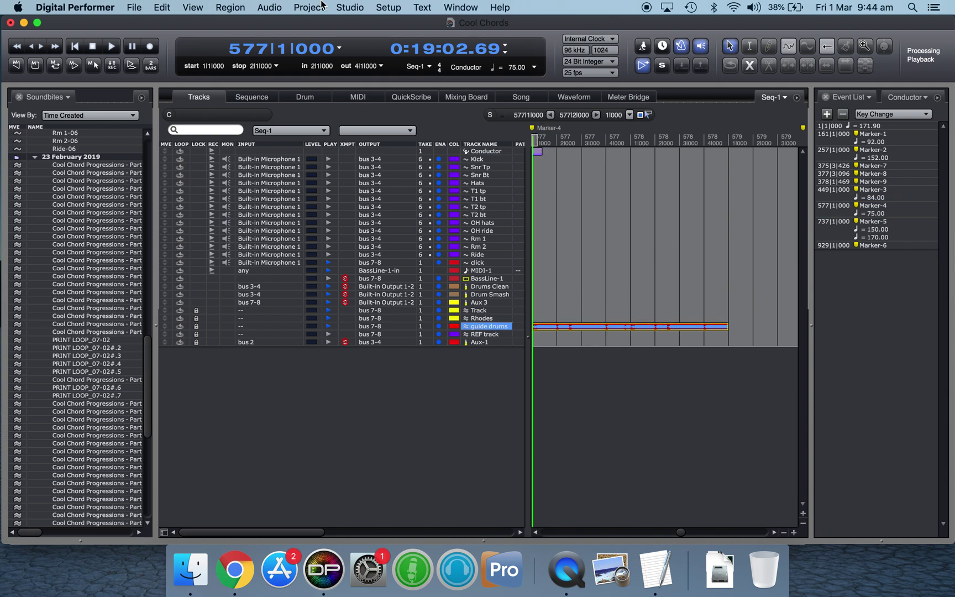
{"action": "left_click", "coordinate": [269, 7]}
{"action": "mouse_move", "coordinate": [319, 204]}
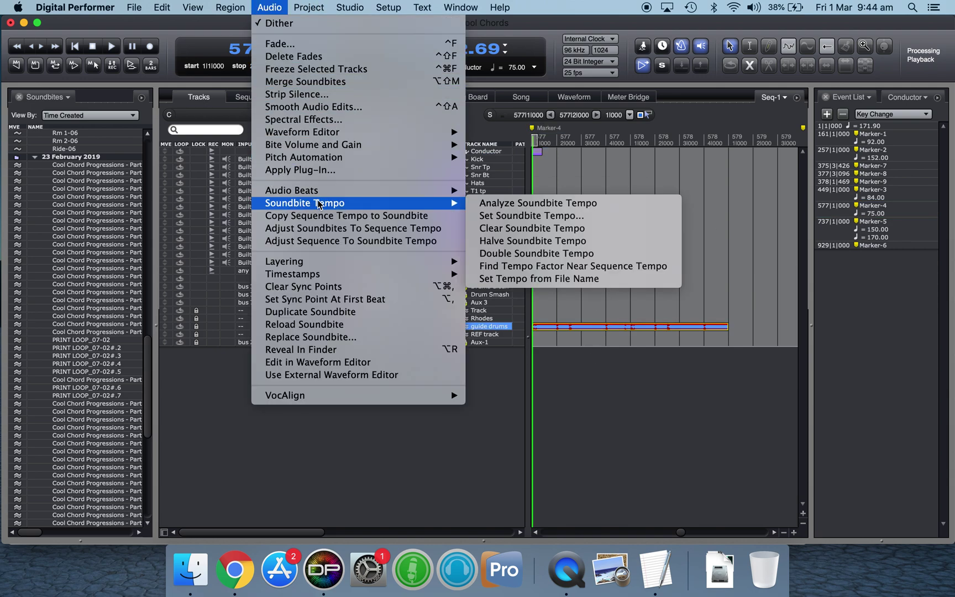
{"action": "left_click", "coordinate": [687, 377]}
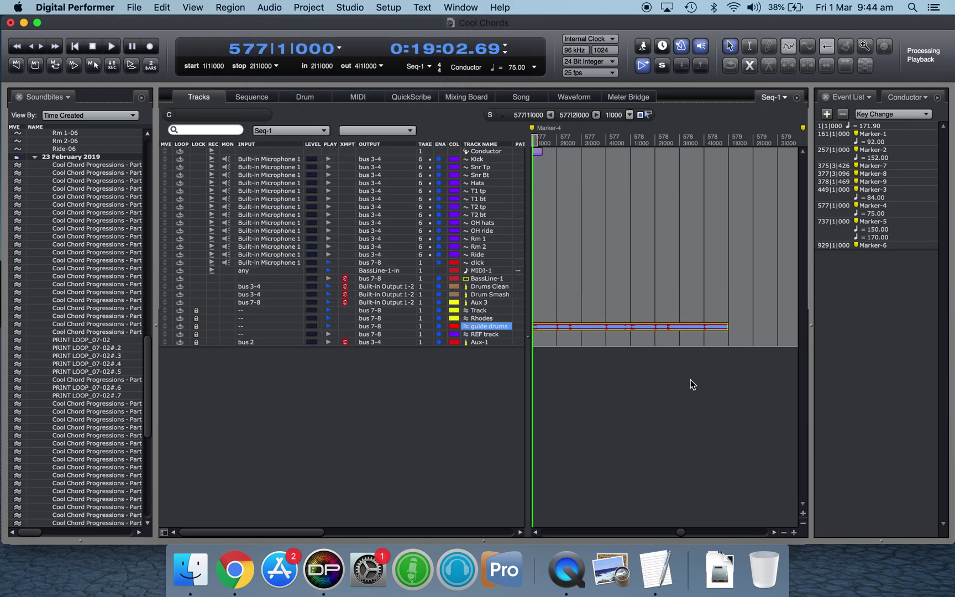
- Return to Marker-3 and select the Rhodes soundbite, checking the Audio menu
{"action": "key", "text": "ctrl+Left"}
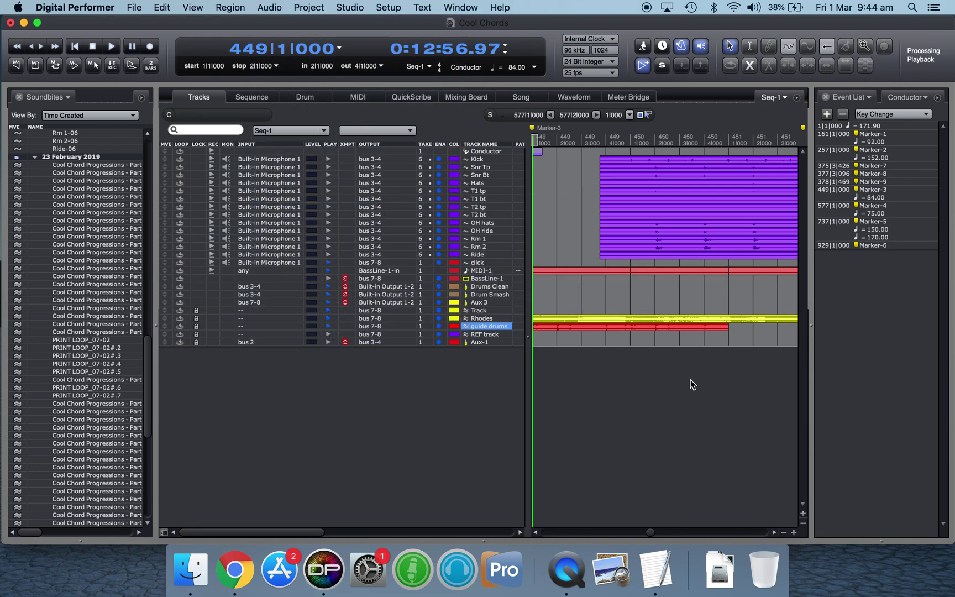
{"action": "left_click", "coordinate": [607, 319]}
{"action": "left_click", "coordinate": [267, 6]}
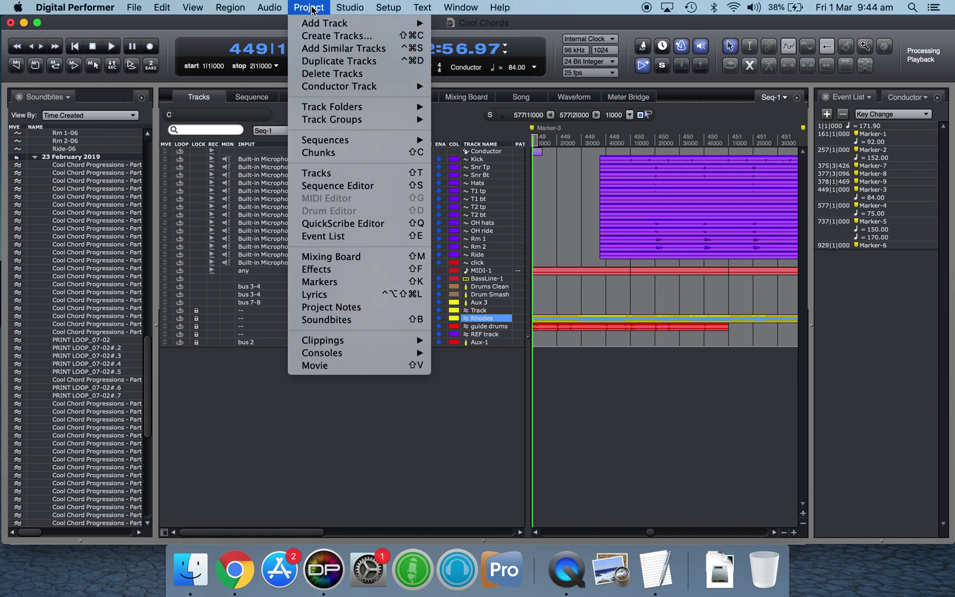
{"action": "left_click", "coordinate": [628, 413]}
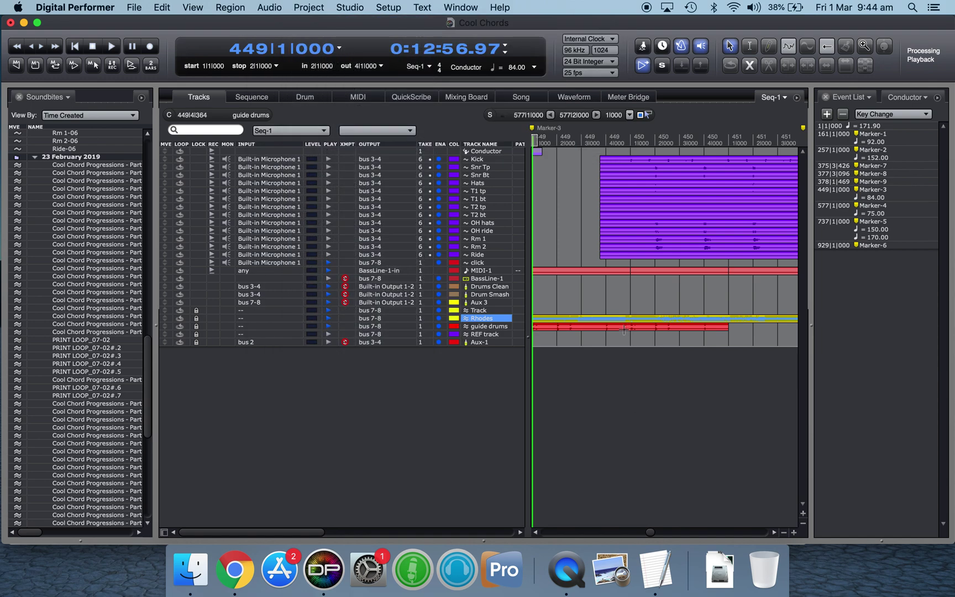
- Select the conformed guide drums loop at bar 449 and review the Audio commands without running one
{"action": "left_click_drag", "start_coordinate": [625, 332], "coordinate": [588, 333]}
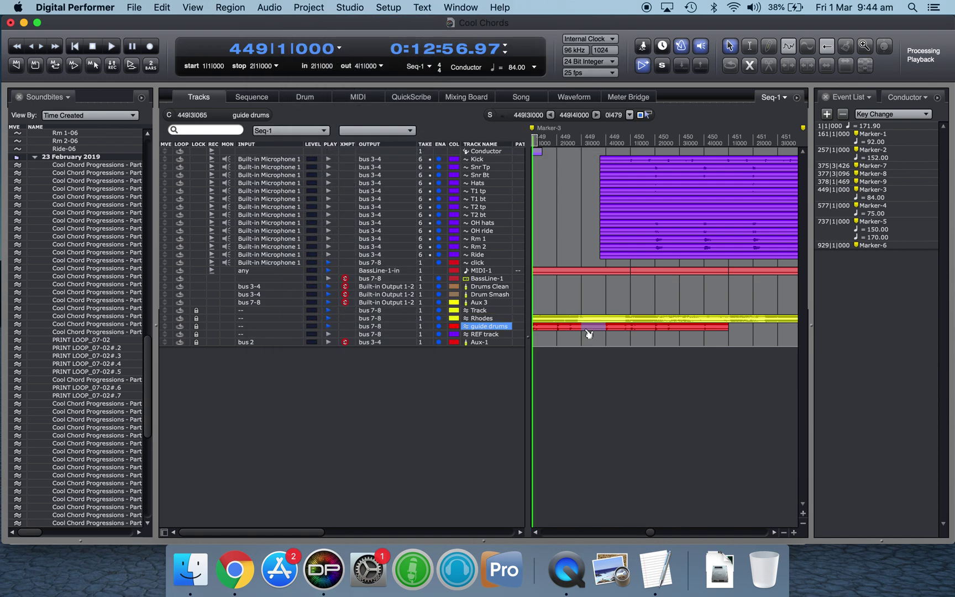
{"action": "left_click", "coordinate": [565, 331]}
{"action": "left_click", "coordinate": [269, 7]}
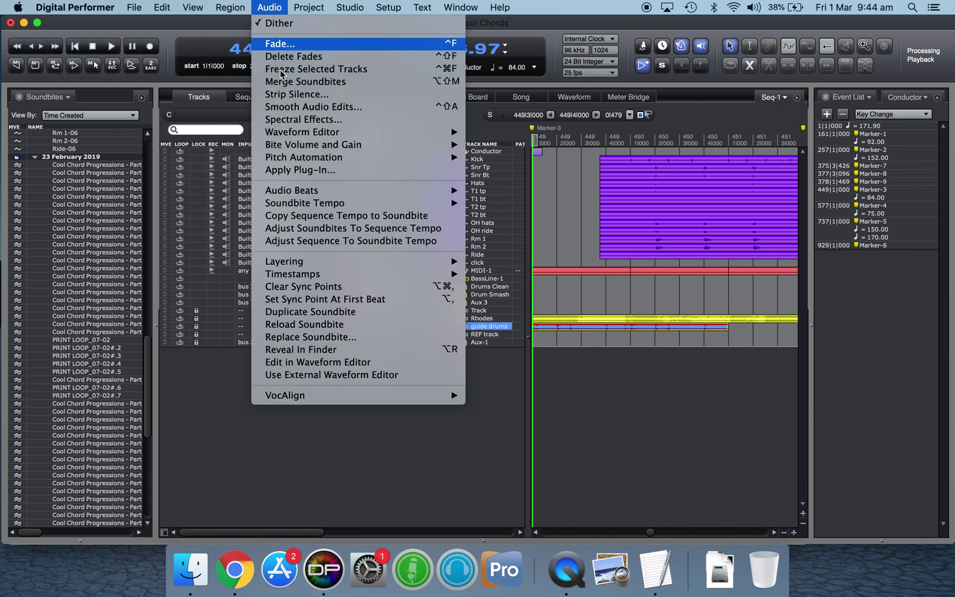
{"action": "left_click", "coordinate": [586, 424]}
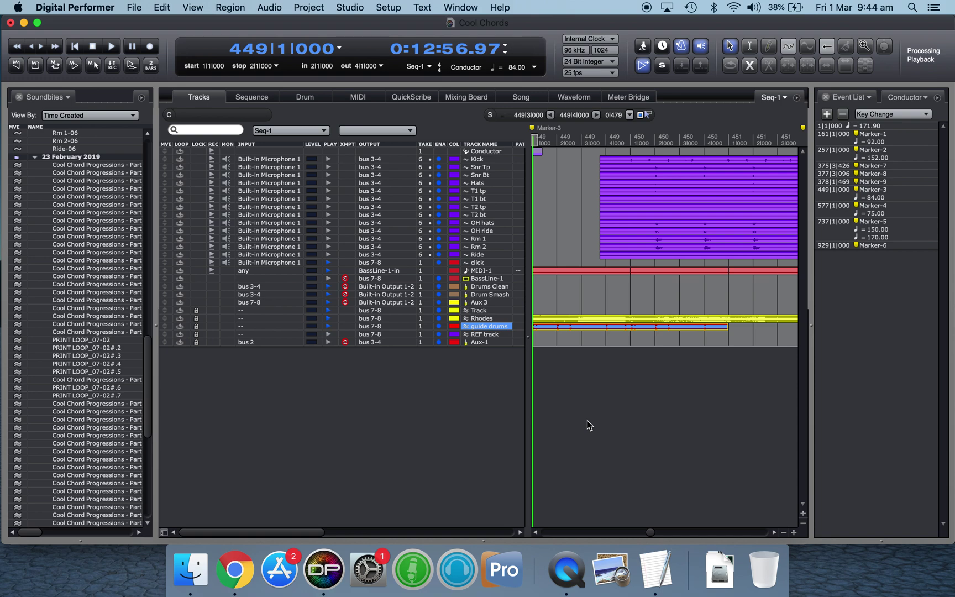